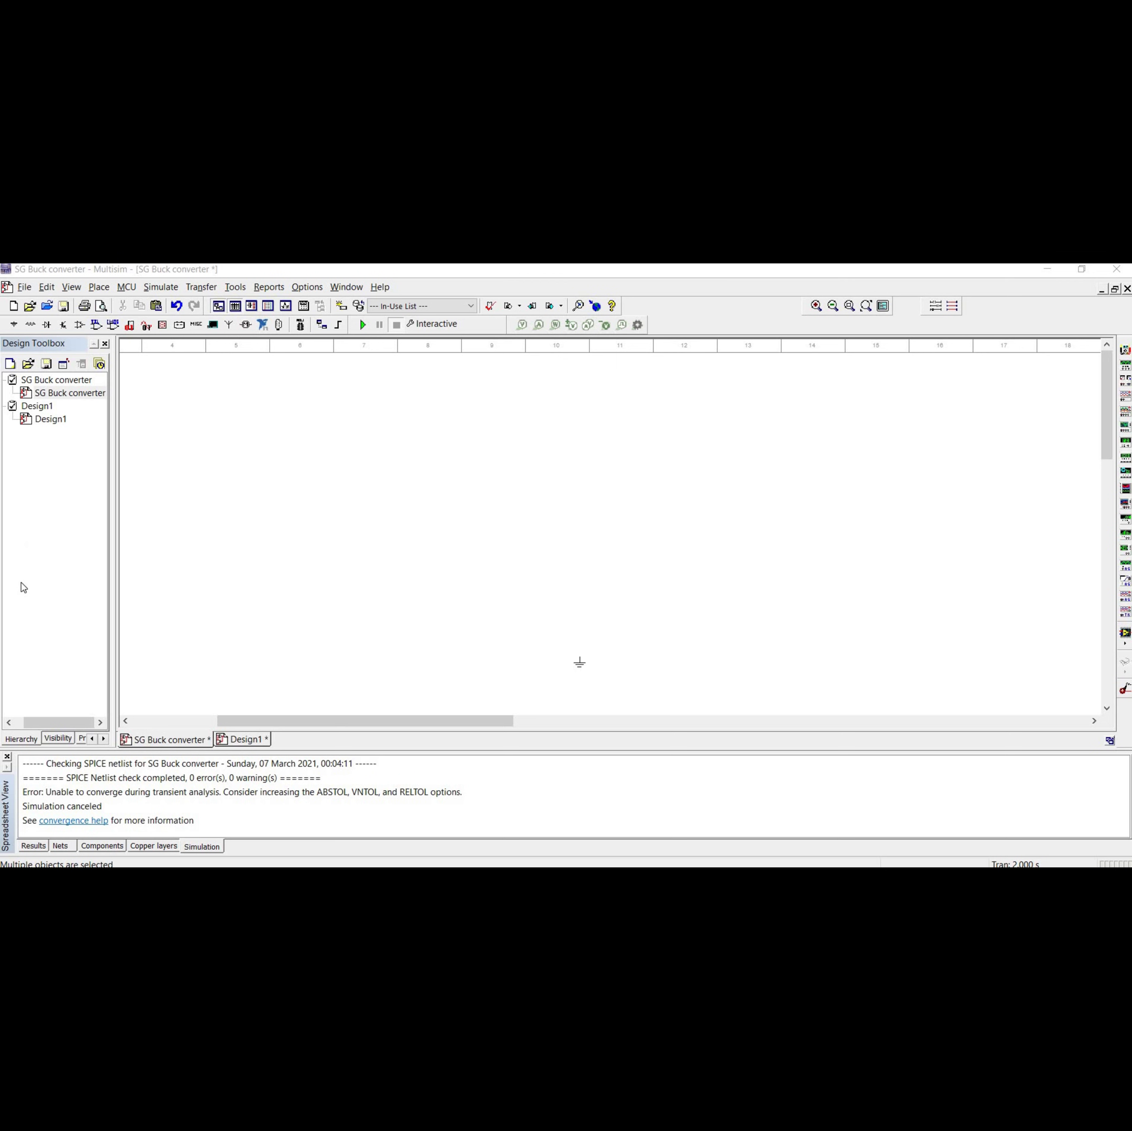
- Place a 12V DC_POWER source V1 on the schematic
{"action": "right_click", "coordinate": [187, 530]}
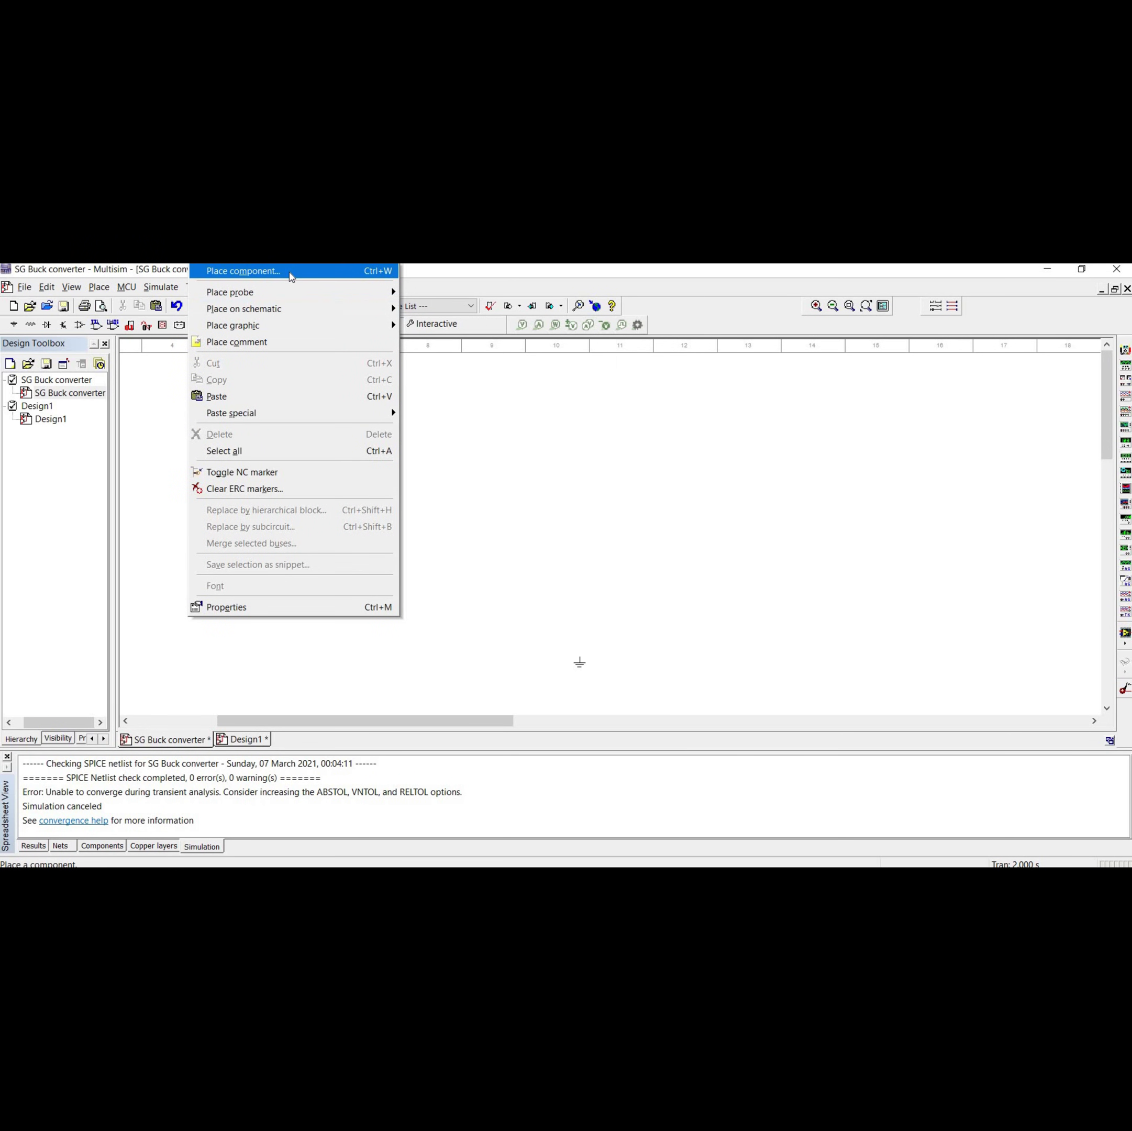
{"action": "left_click", "coordinate": [291, 271]}
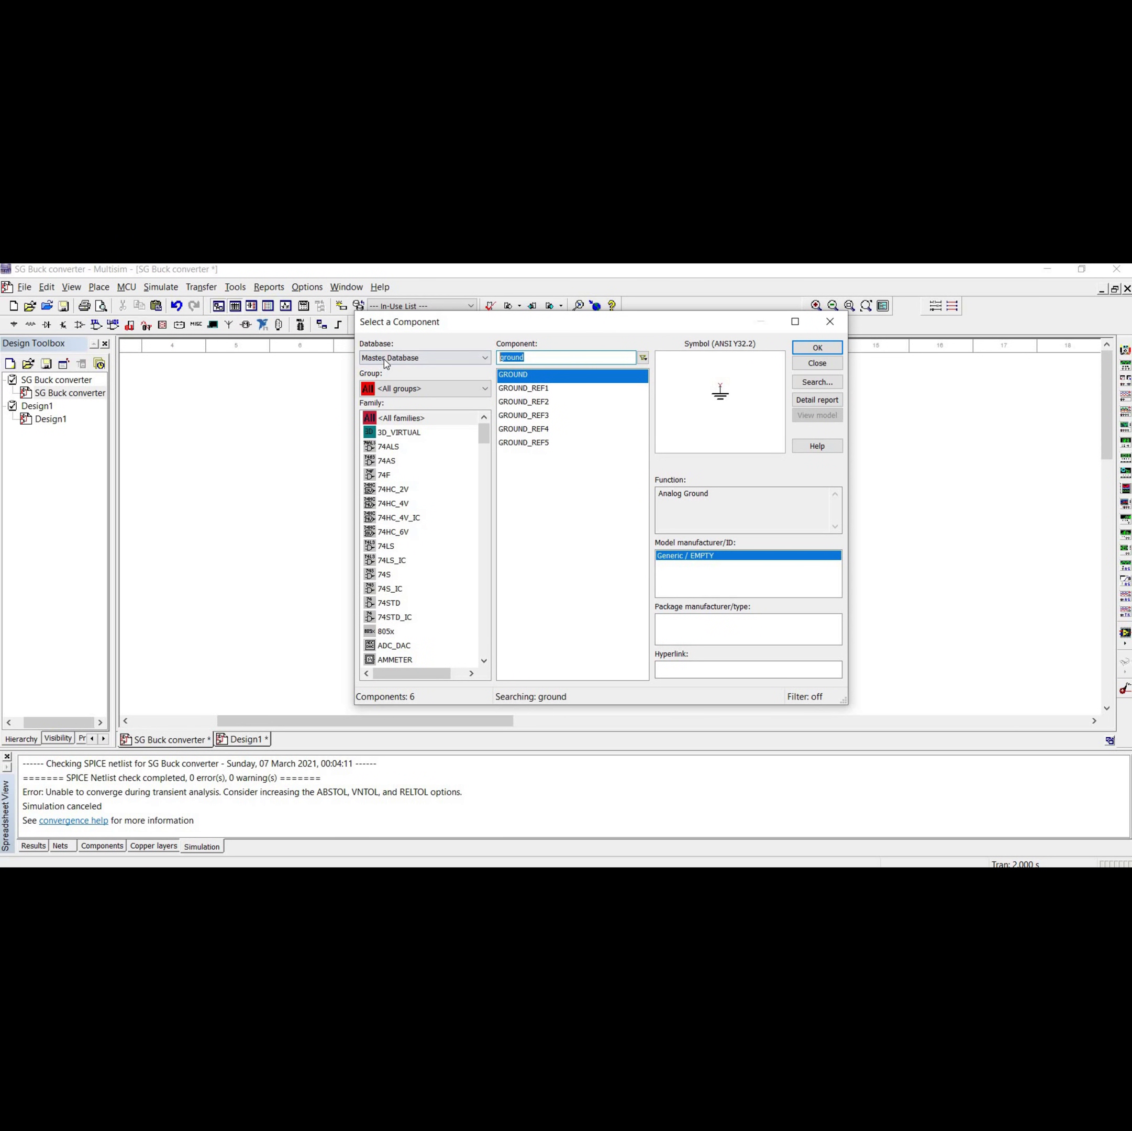
{"action": "type", "text": "dc"}
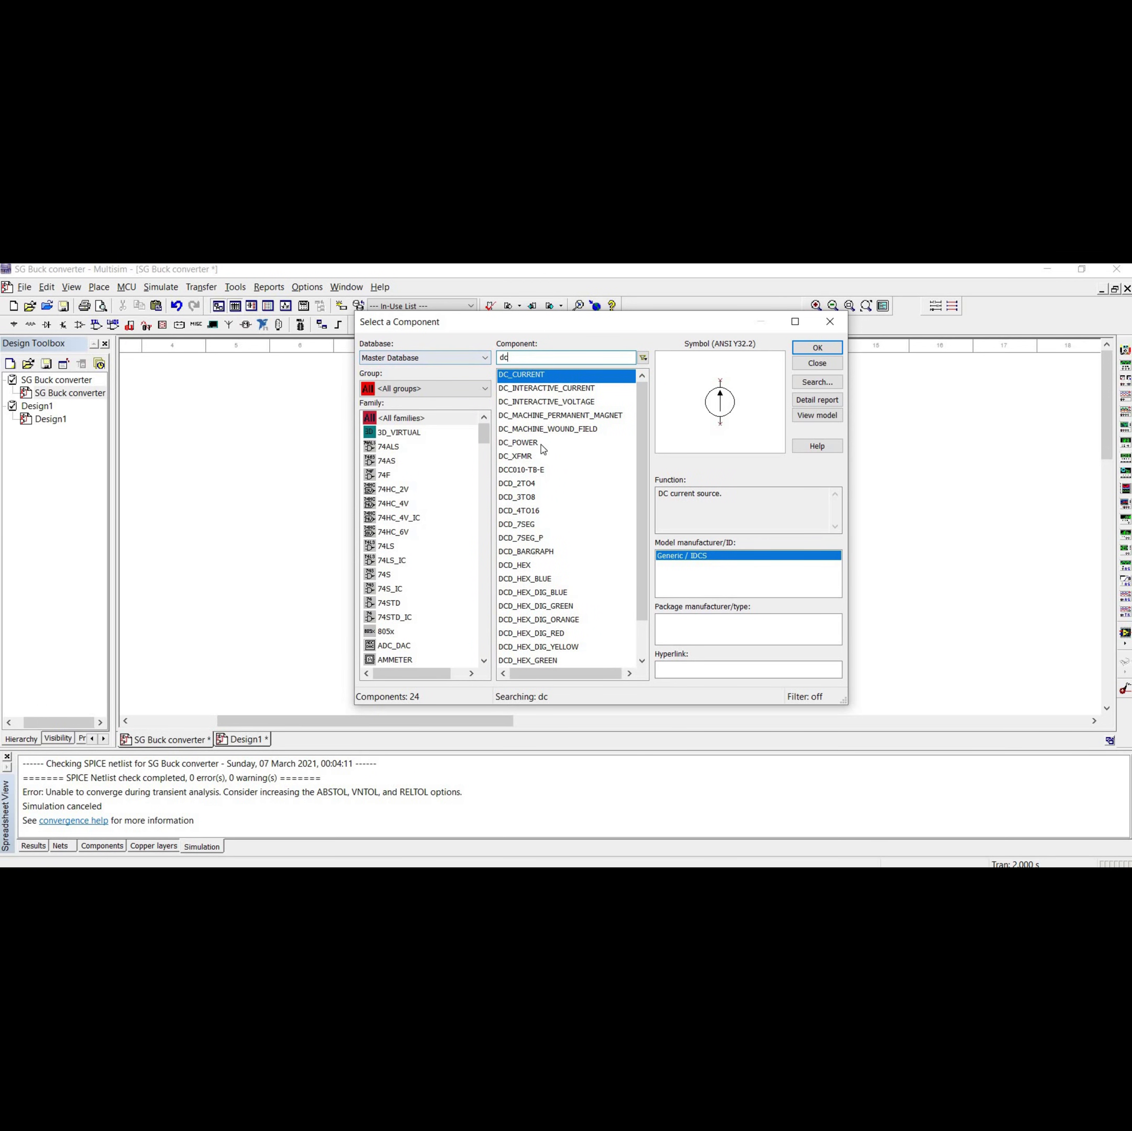
{"action": "key", "text": "Down"}
{"action": "key", "text": "Down"}
{"action": "key", "text": "Down"}
{"action": "key", "text": "Down"}
{"action": "key", "text": "Down"}
{"action": "key", "text": "Return"}
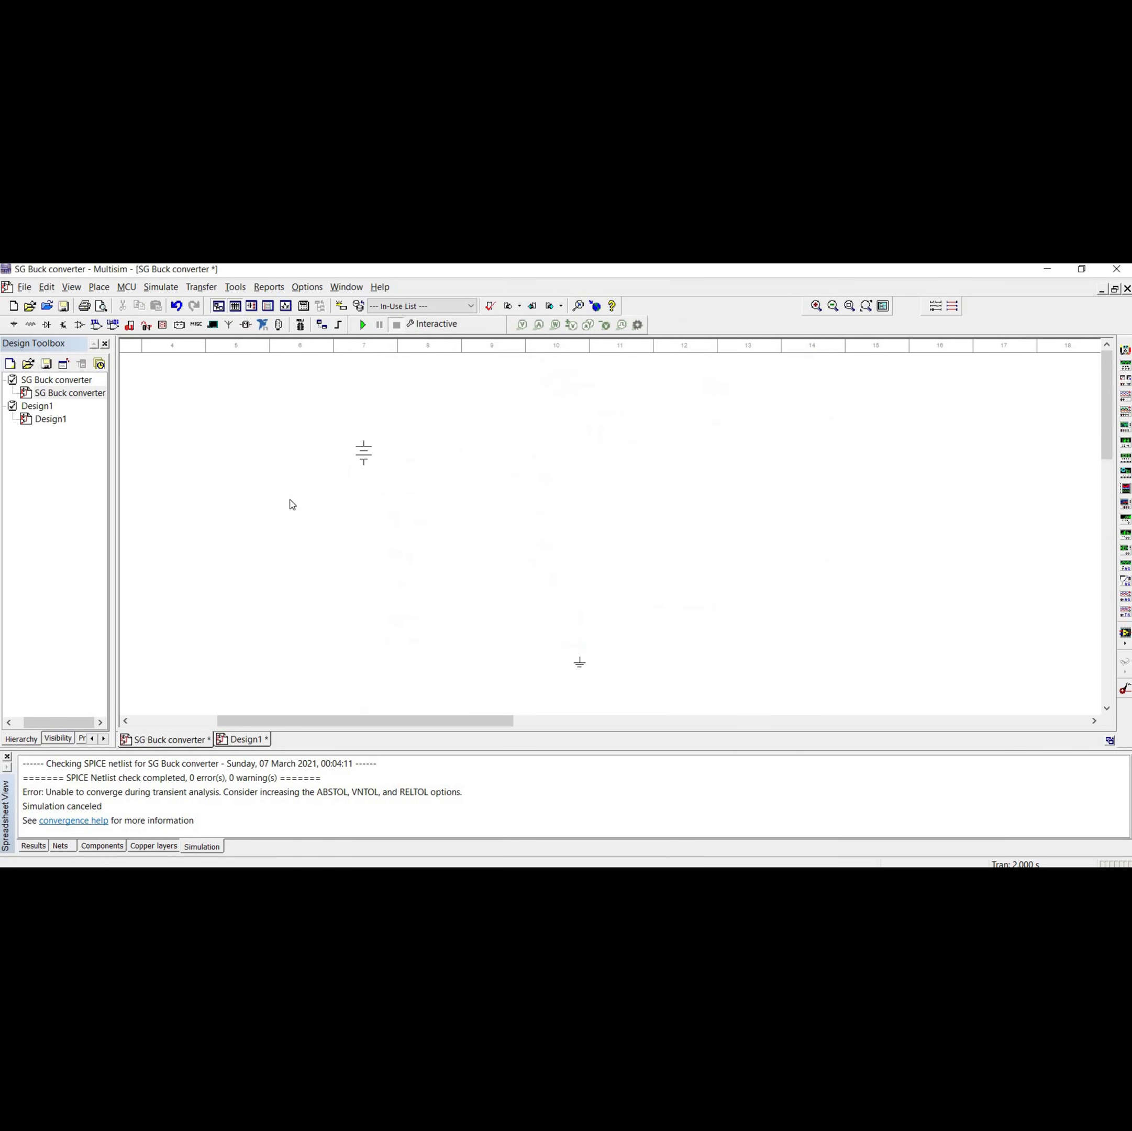
{"action": "left_click", "coordinate": [244, 544]}
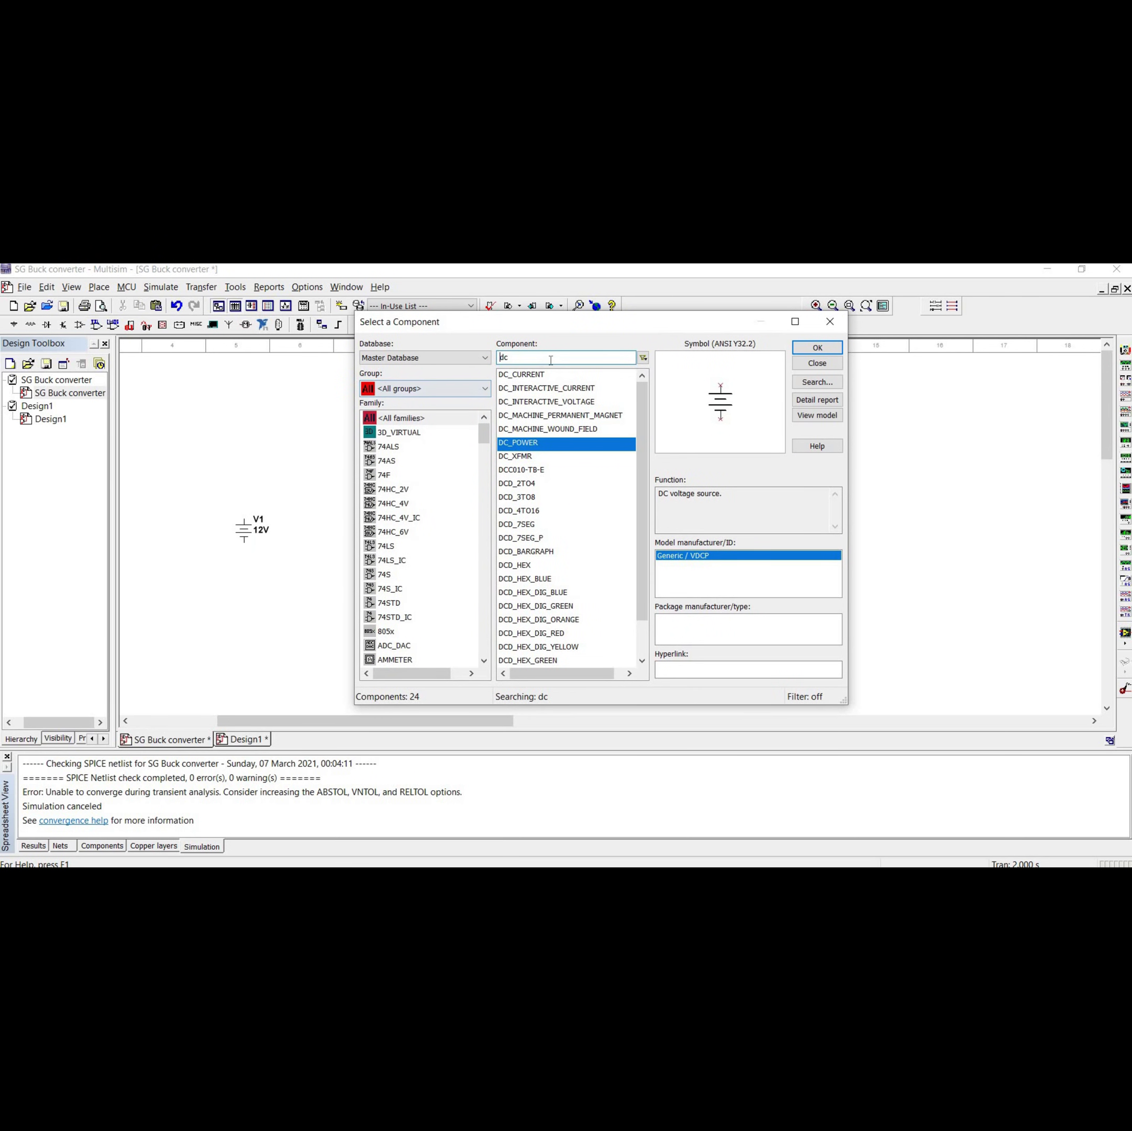
- Search 'irf' and select the IRF520NS MOSFET for placement
{"action": "type", "text": "irf"}
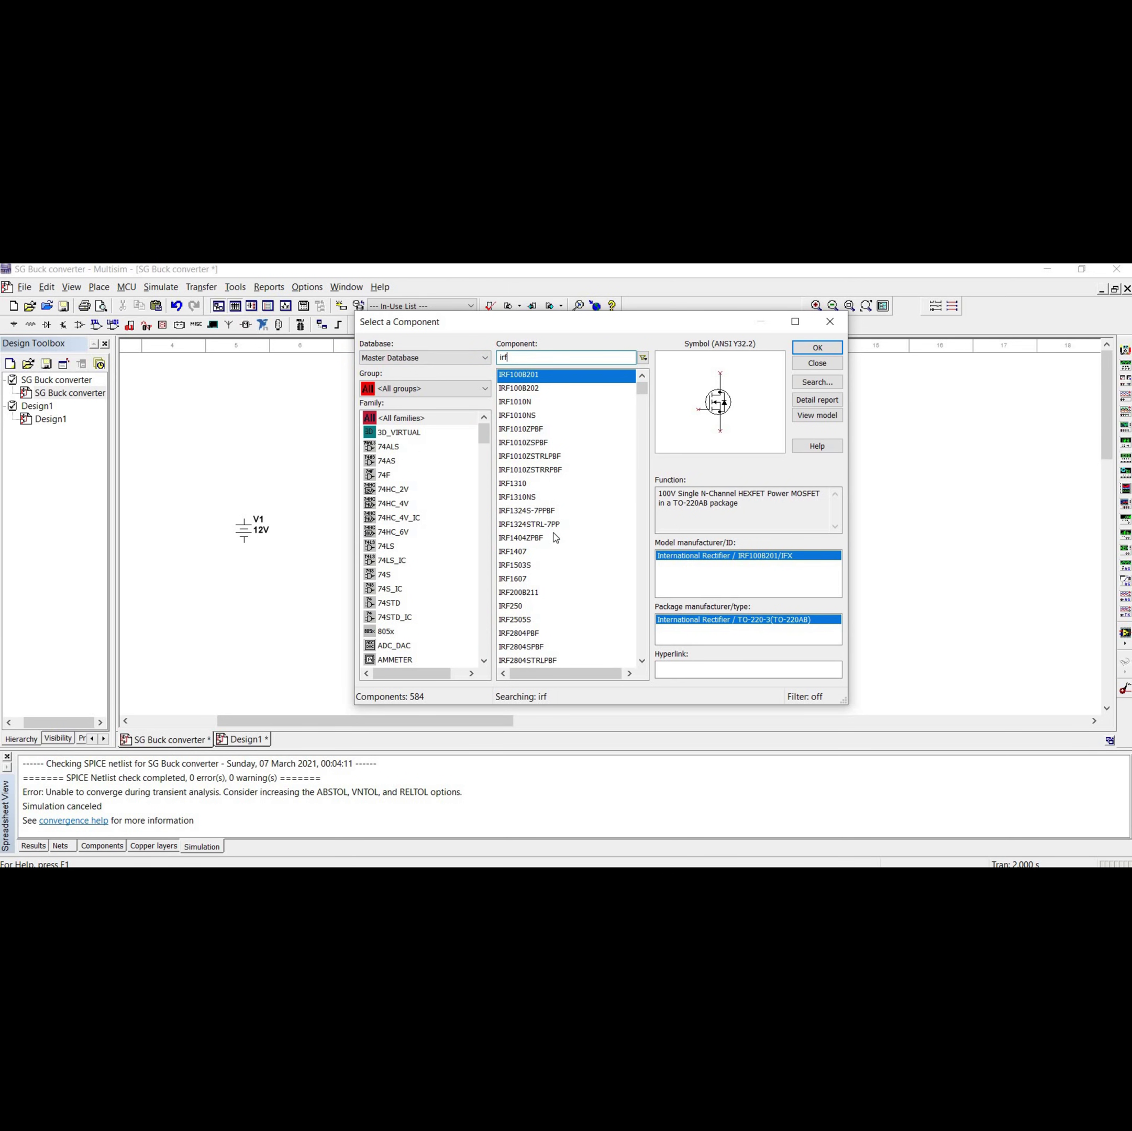
{"action": "scroll", "coordinate": [557, 540], "scroll_direction": "down", "scroll_amount": 10}
{"action": "scroll", "coordinate": [558, 542], "scroll_direction": "down", "scroll_amount": 6}
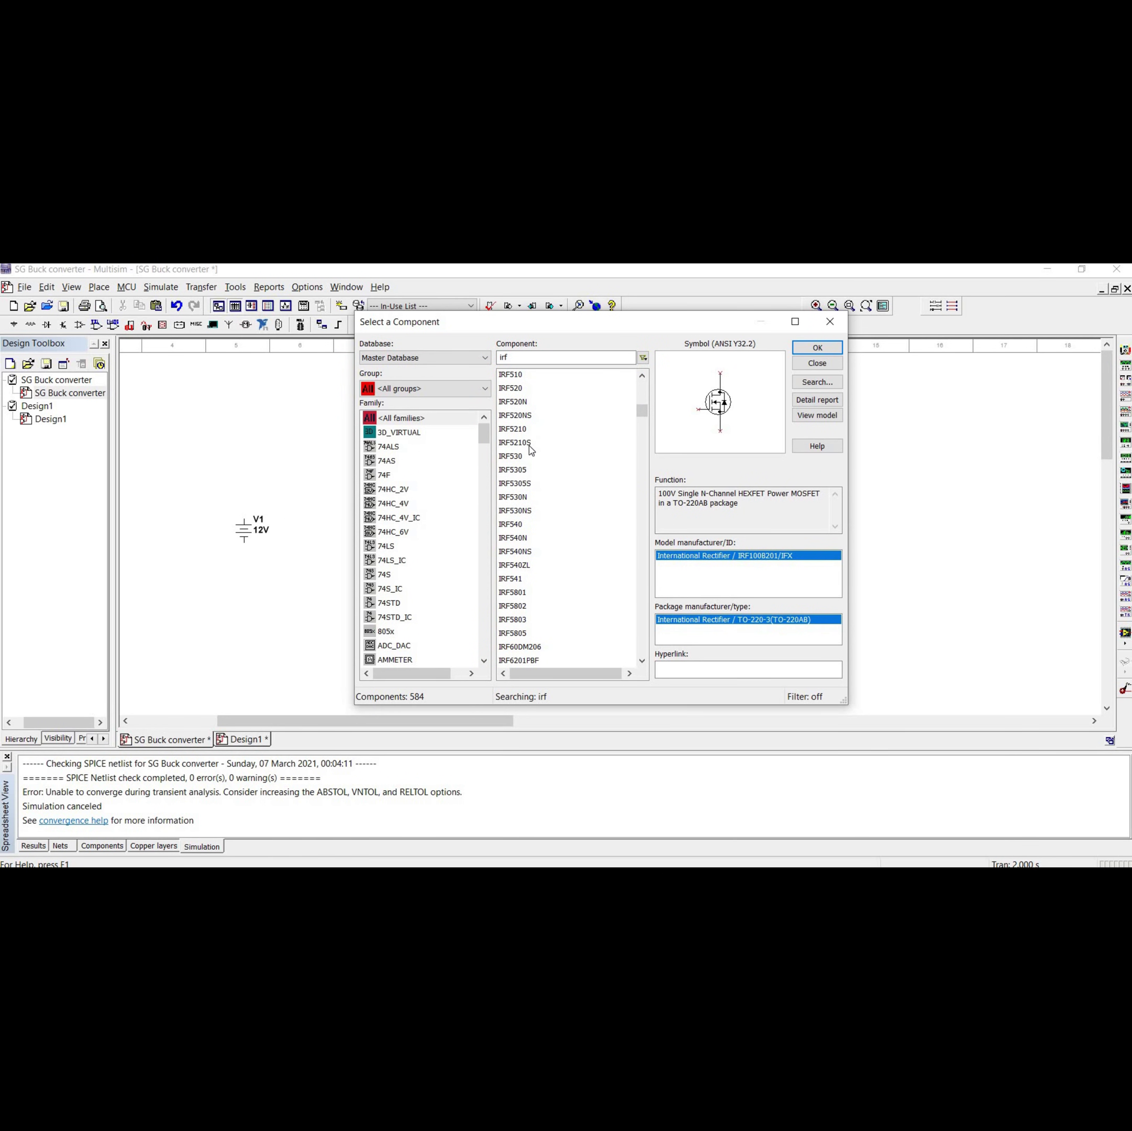
{"action": "left_click", "coordinate": [527, 417]}
{"action": "left_click", "coordinate": [811, 352]}
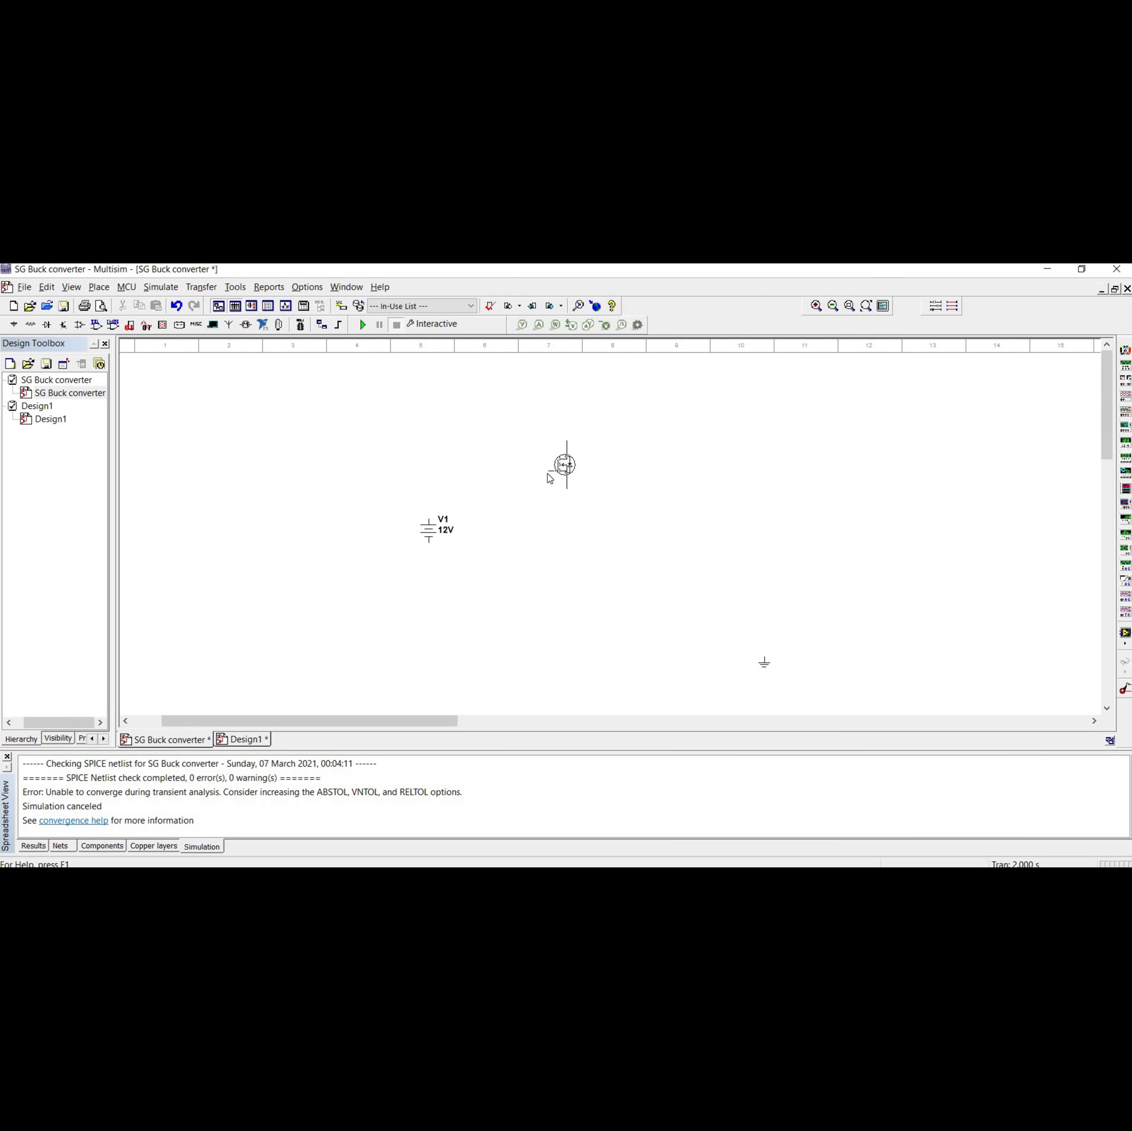
- Place MOSFET Q1, then the MBR10100MFST3G Schottky diode D1 below-right of it
{"action": "left_click", "coordinate": [550, 477]}
{"action": "type", "text": "mbr"}
{"action": "left_click", "coordinate": [553, 593]}
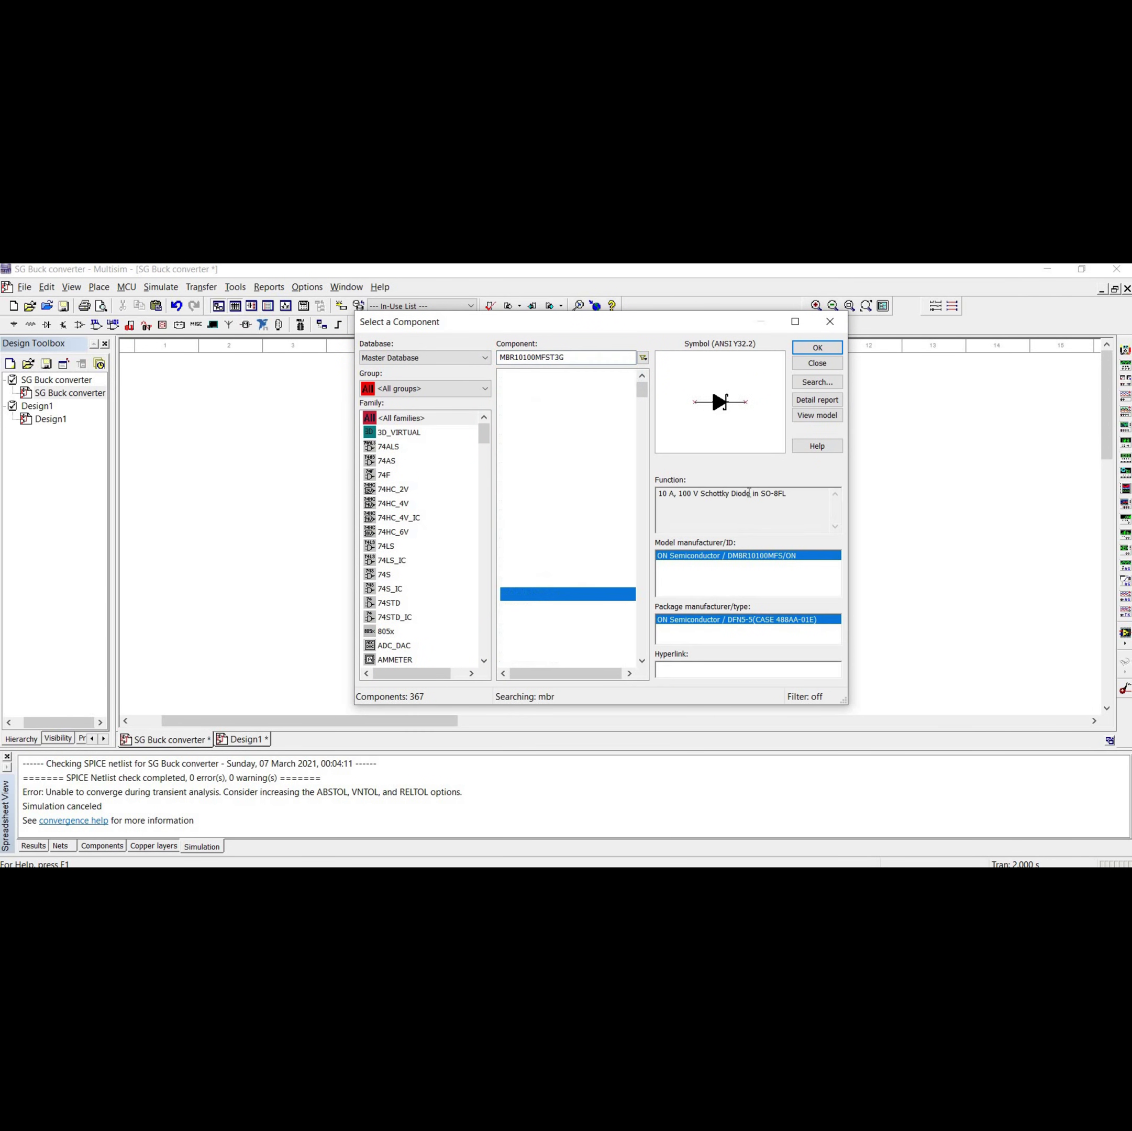
{"action": "left_click", "coordinate": [817, 348]}
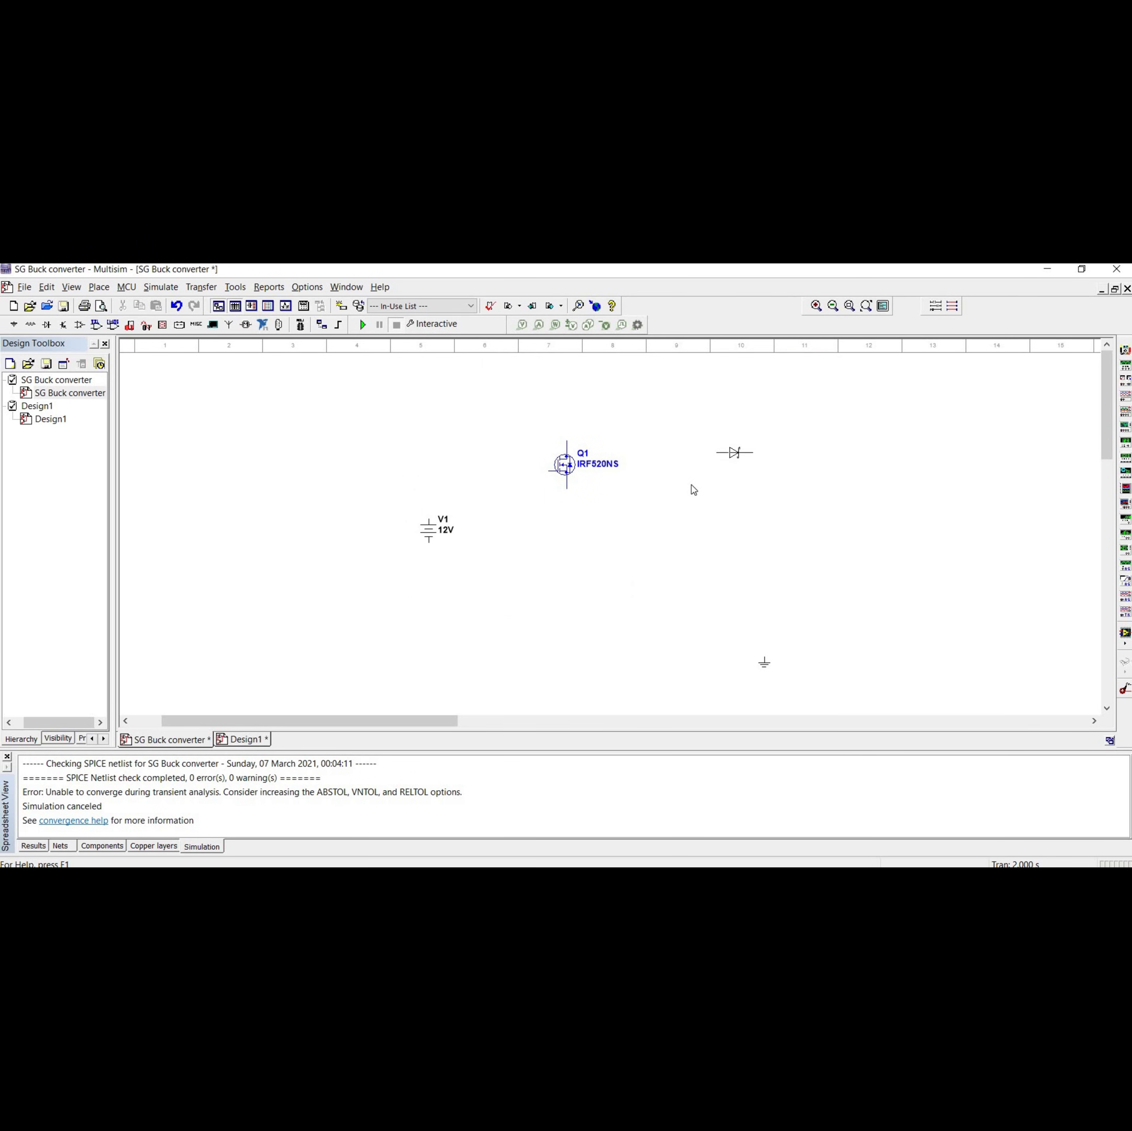
{"action": "left_click", "coordinate": [646, 520]}
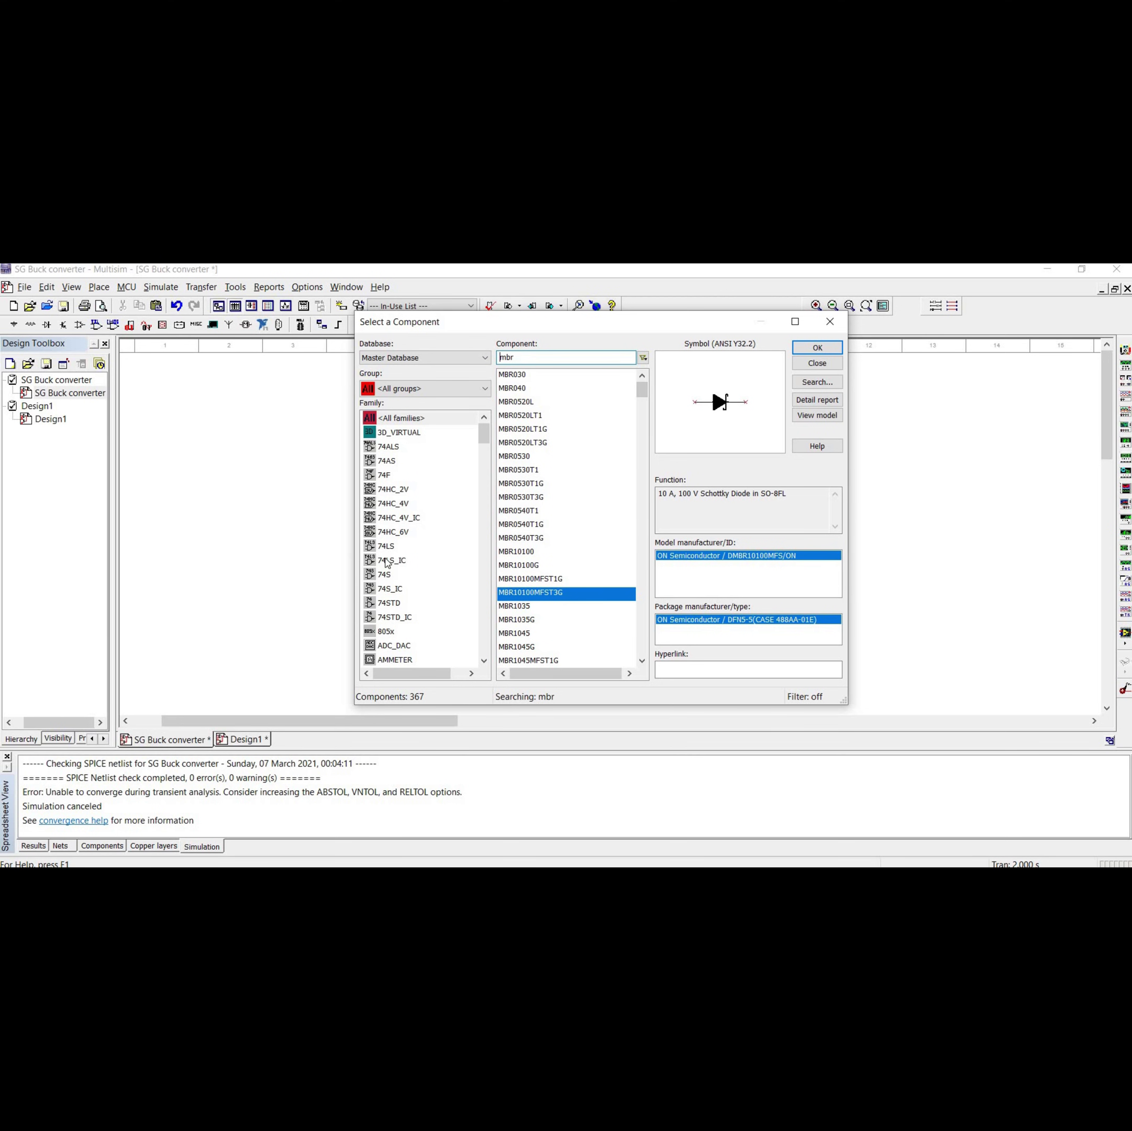
- Choose the 1nH inductor from the INDUCTOR family for placement
{"action": "scroll", "coordinate": [398, 557], "scroll_direction": "down", "scroll_amount": 12}
{"action": "scroll", "coordinate": [398, 557], "scroll_direction": "down", "scroll_amount": 5}
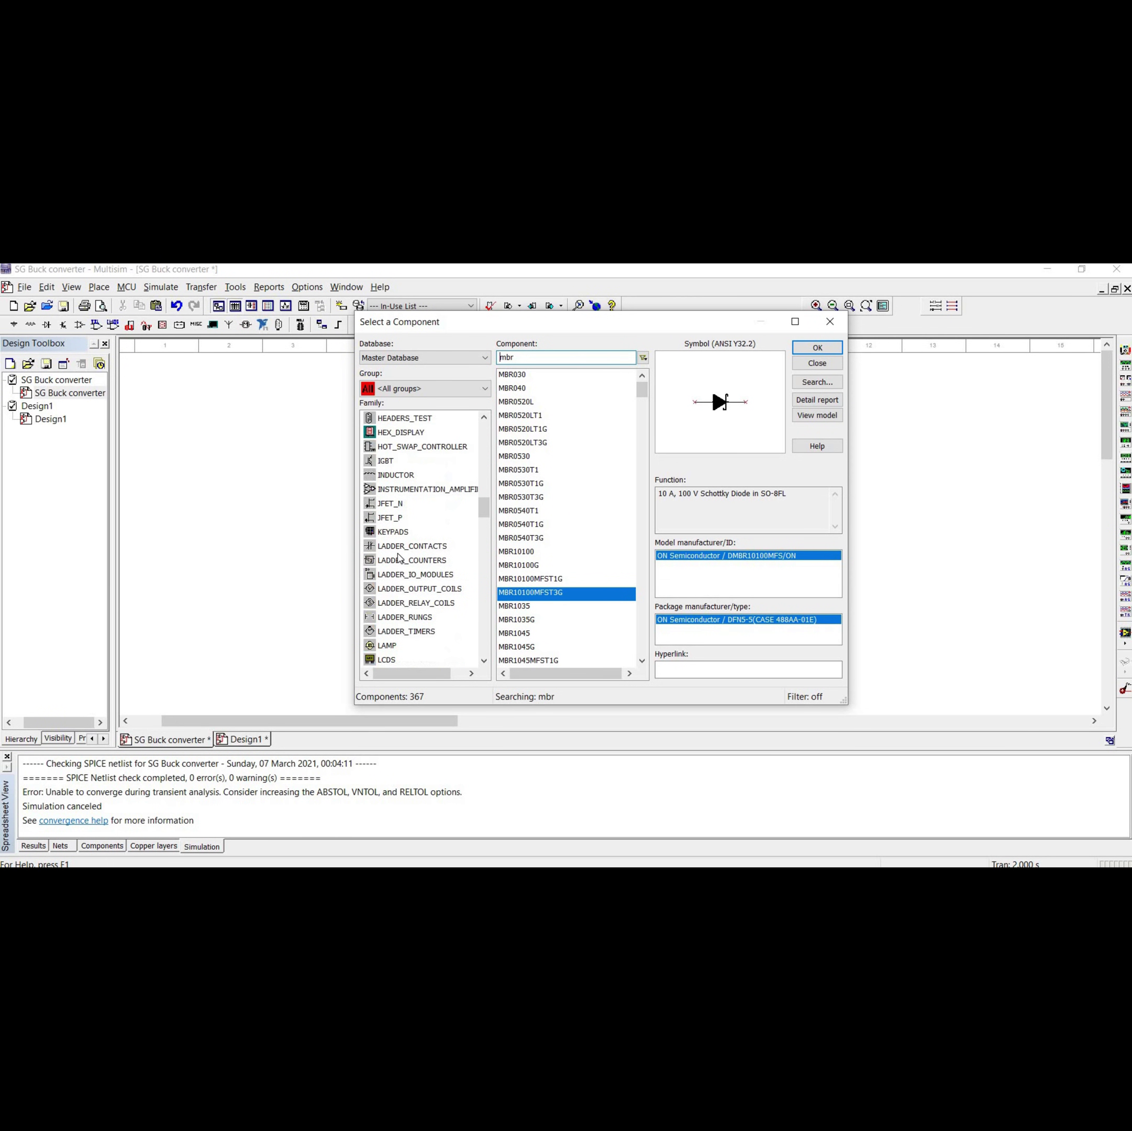
{"action": "left_click", "coordinate": [403, 474]}
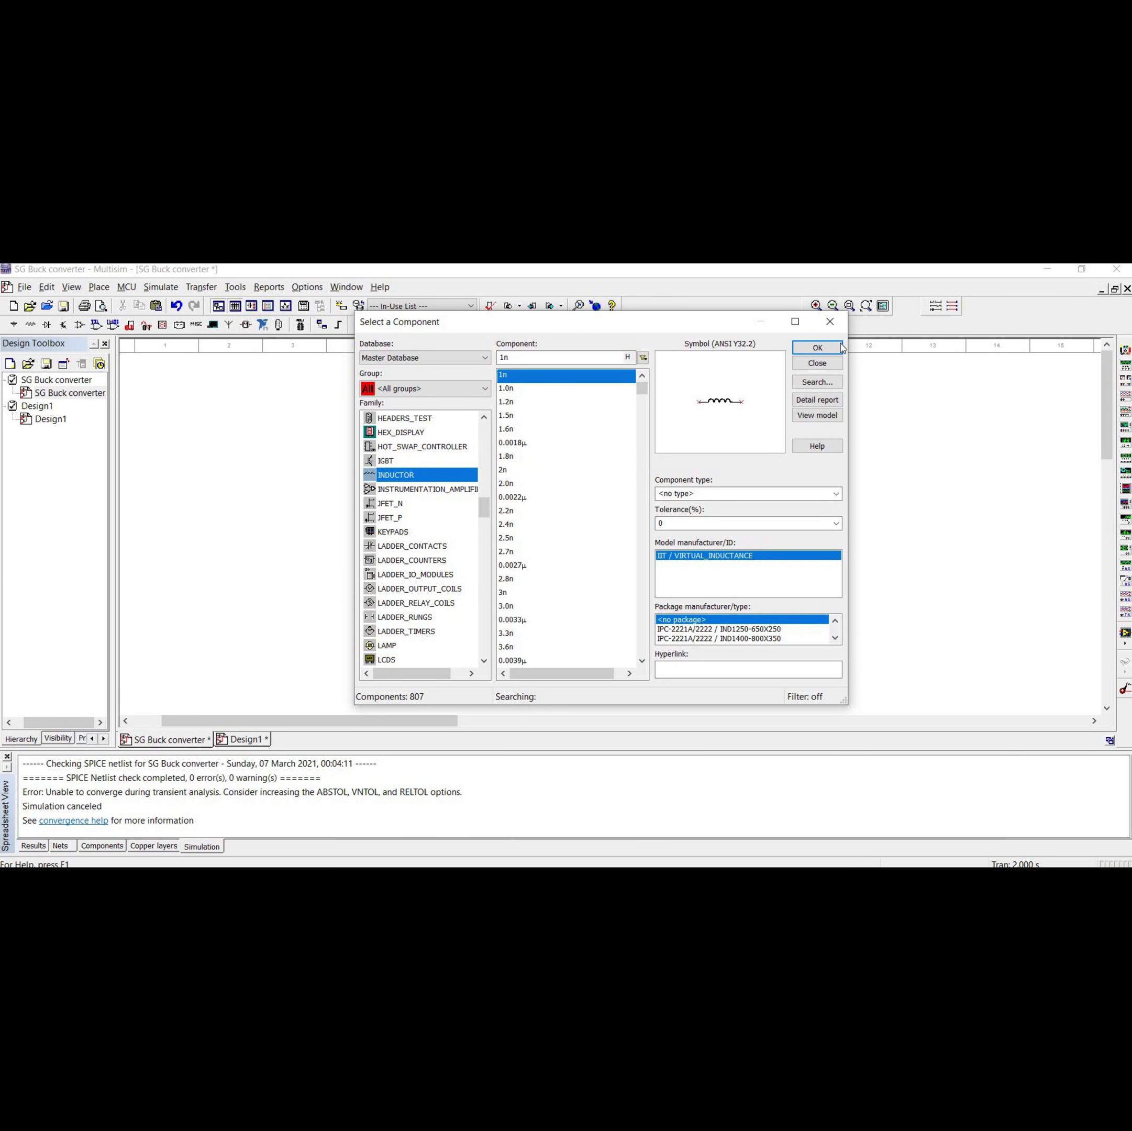
{"action": "left_click", "coordinate": [817, 348]}
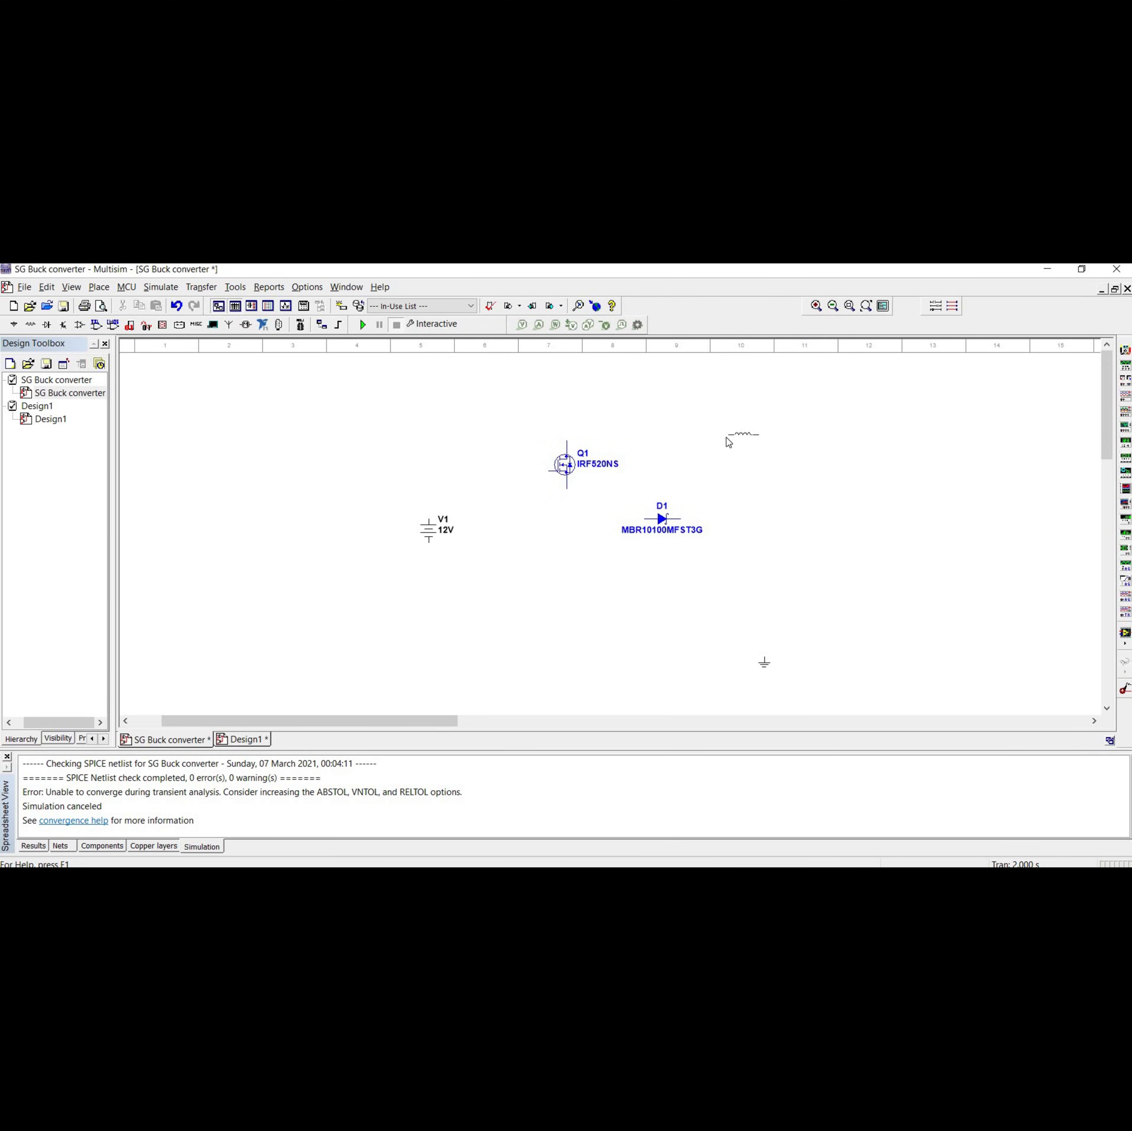
- Place inductor L1 (1nH) and capacitor C1 (100fF) to its right
{"action": "left_click", "coordinate": [714, 442]}
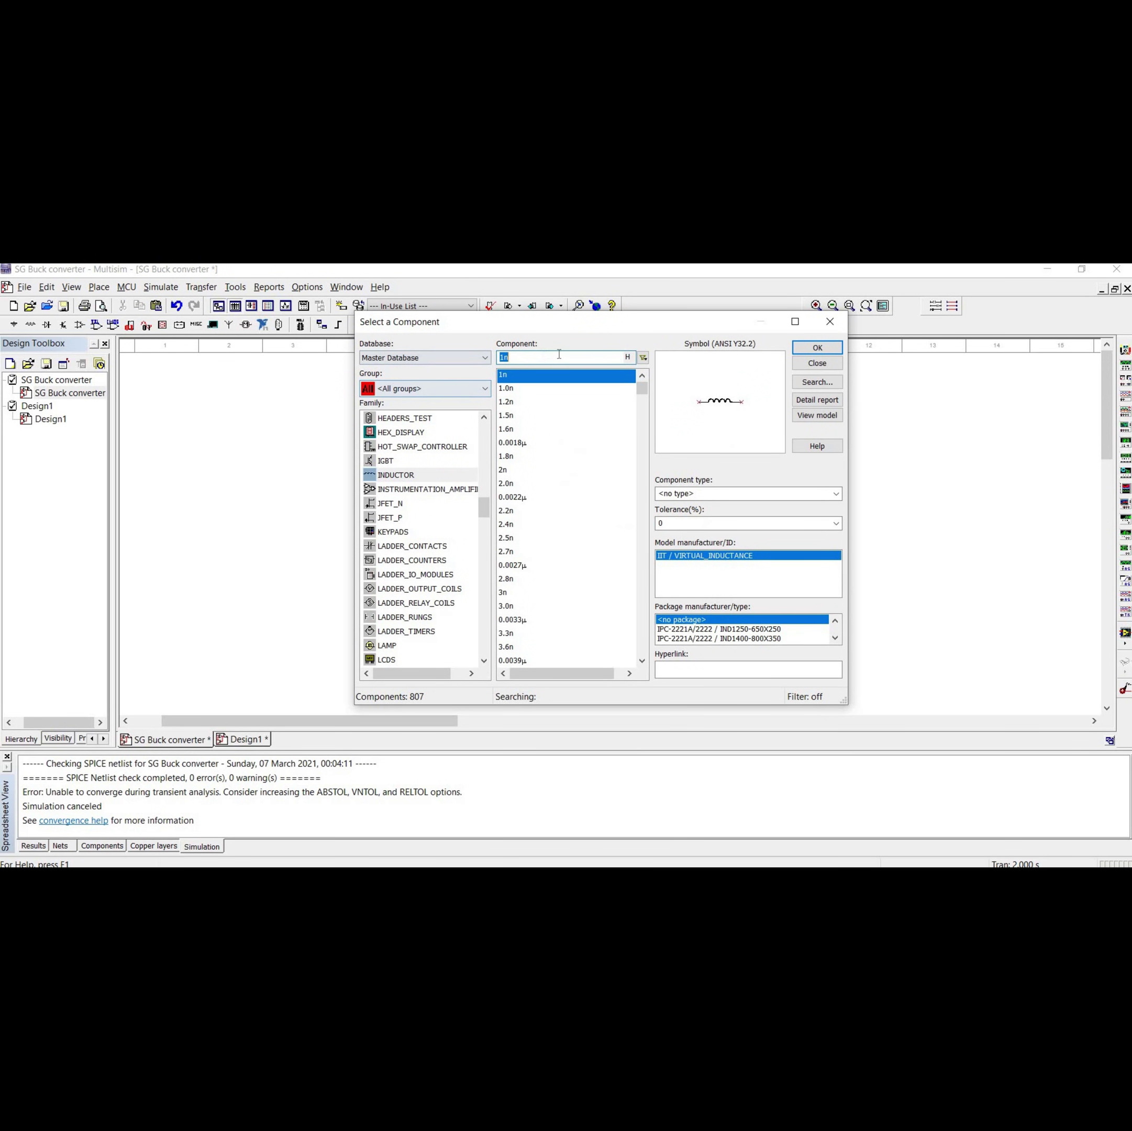
{"action": "scroll", "coordinate": [439, 501], "scroll_direction": "up", "scroll_amount": 10}
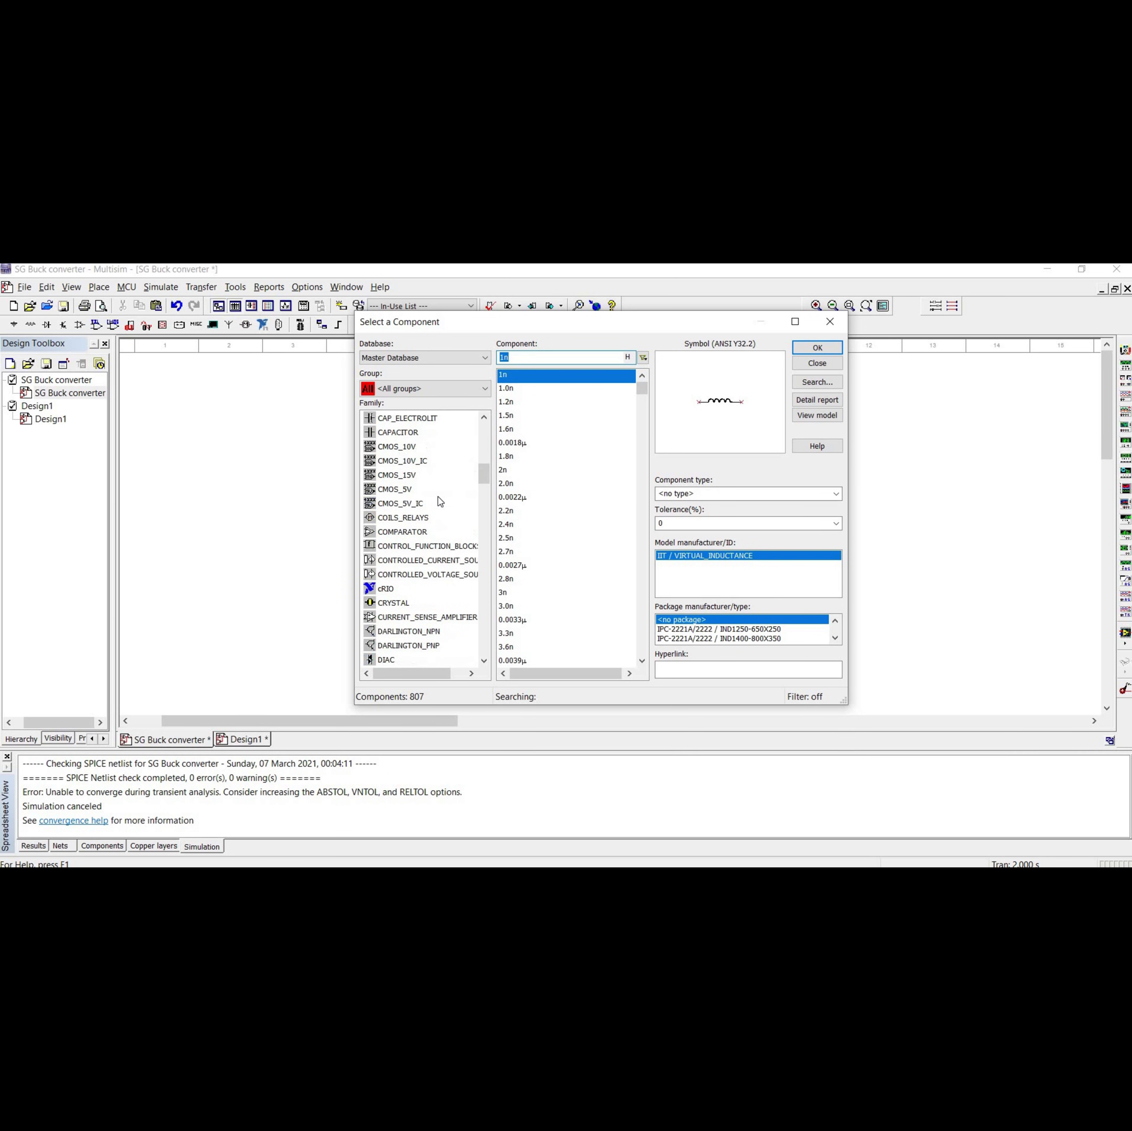
{"action": "scroll", "coordinate": [439, 501], "scroll_direction": "up", "scroll_amount": 1}
{"action": "left_click", "coordinate": [417, 475]}
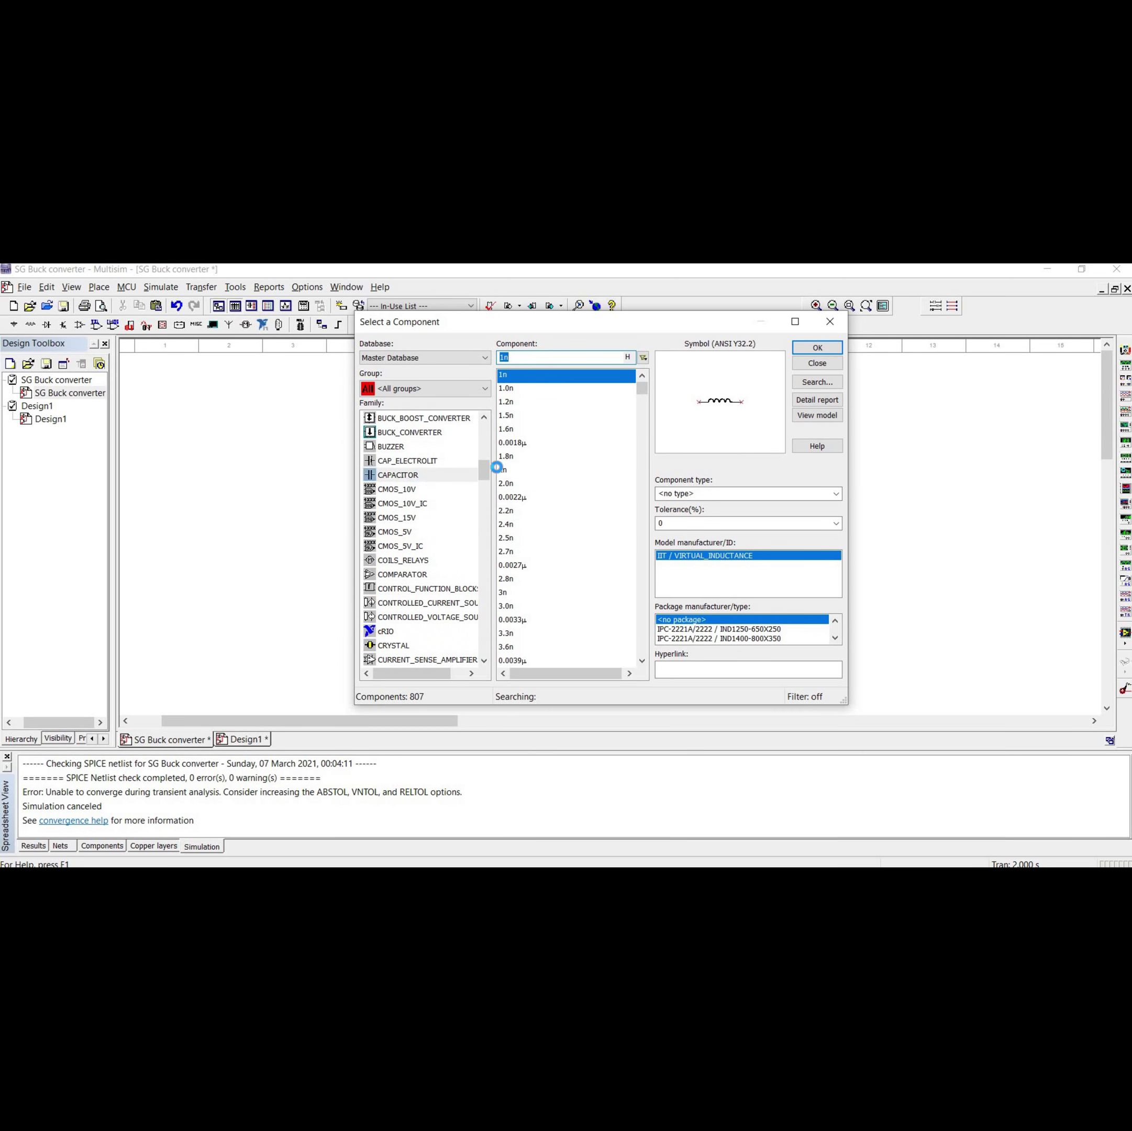
{"action": "left_click", "coordinate": [817, 347]}
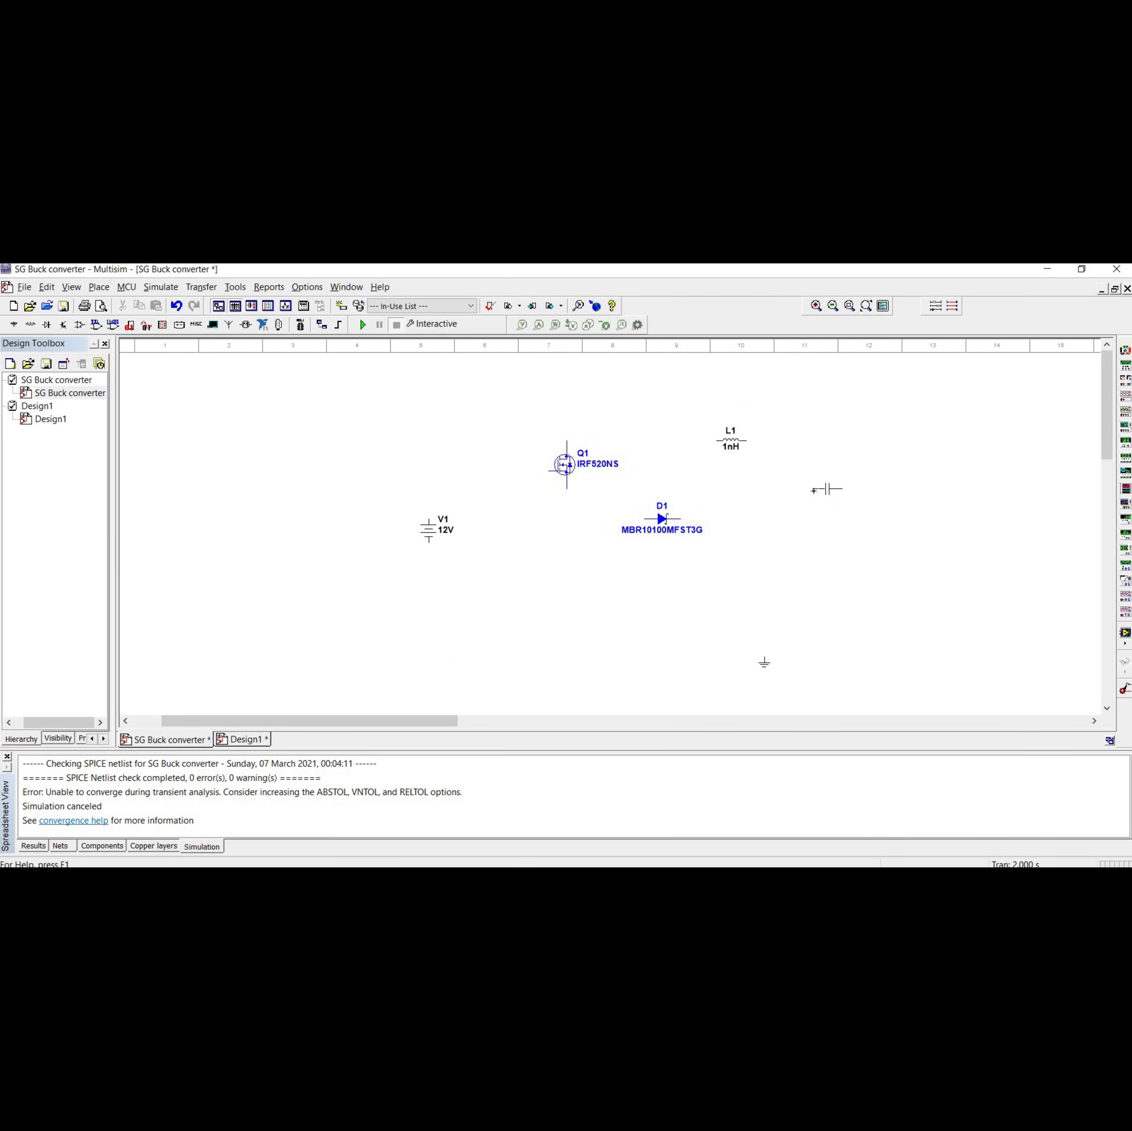
{"action": "left_click", "coordinate": [812, 489]}
- Pick a 0.001Ω resistor from the RESISTOR family and place R1 at the right
{"action": "scroll", "coordinate": [429, 505], "scroll_direction": "down", "scroll_amount": 10}
{"action": "scroll", "coordinate": [438, 500], "scroll_direction": "down", "scroll_amount": 15}
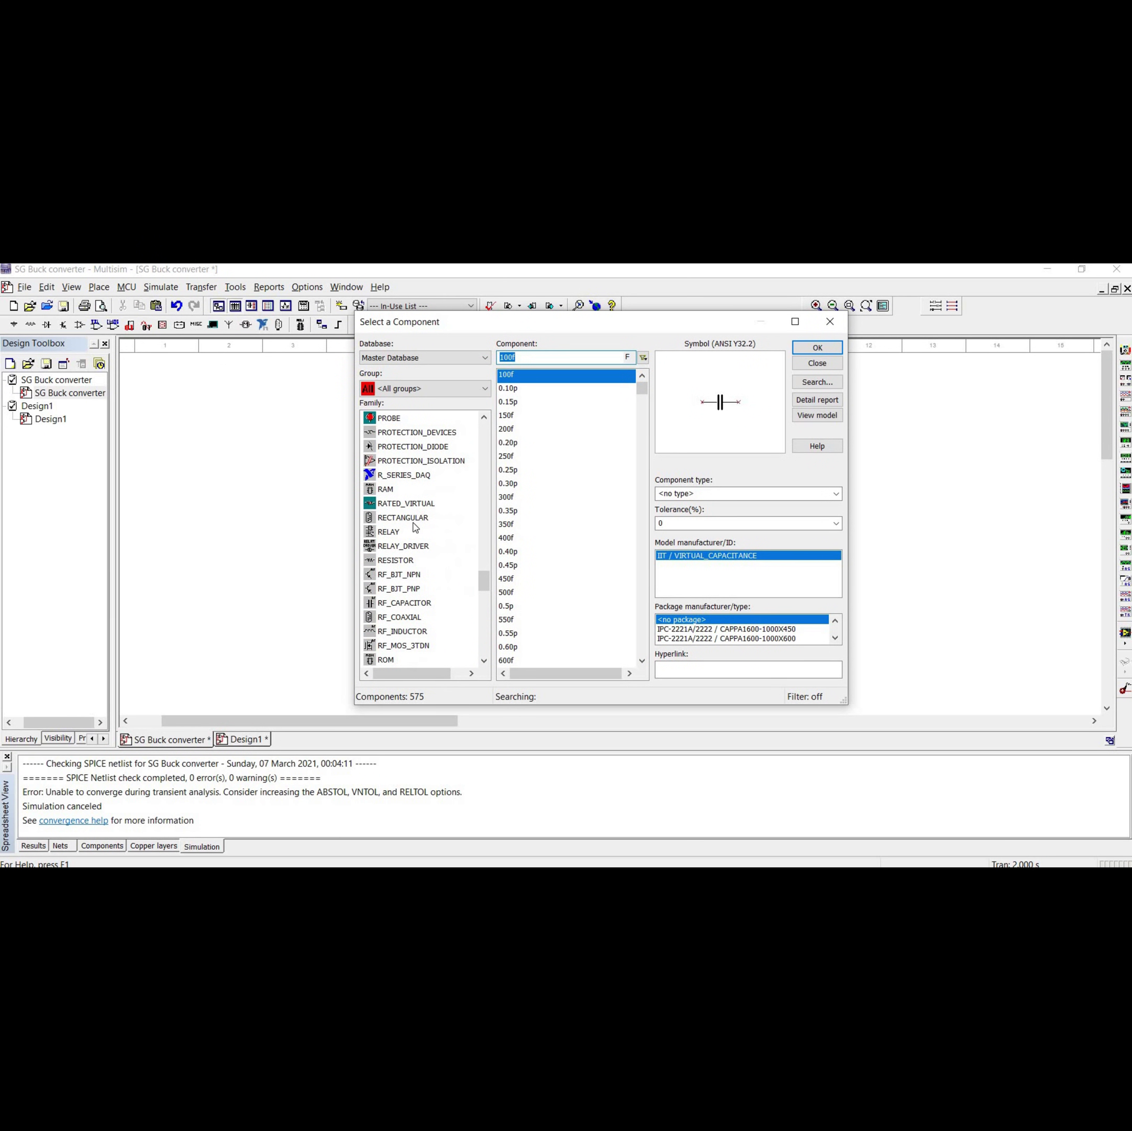
{"action": "left_click", "coordinate": [410, 560]}
{"action": "type", "text": "clock"}
{"action": "left_click", "coordinate": [829, 350]}
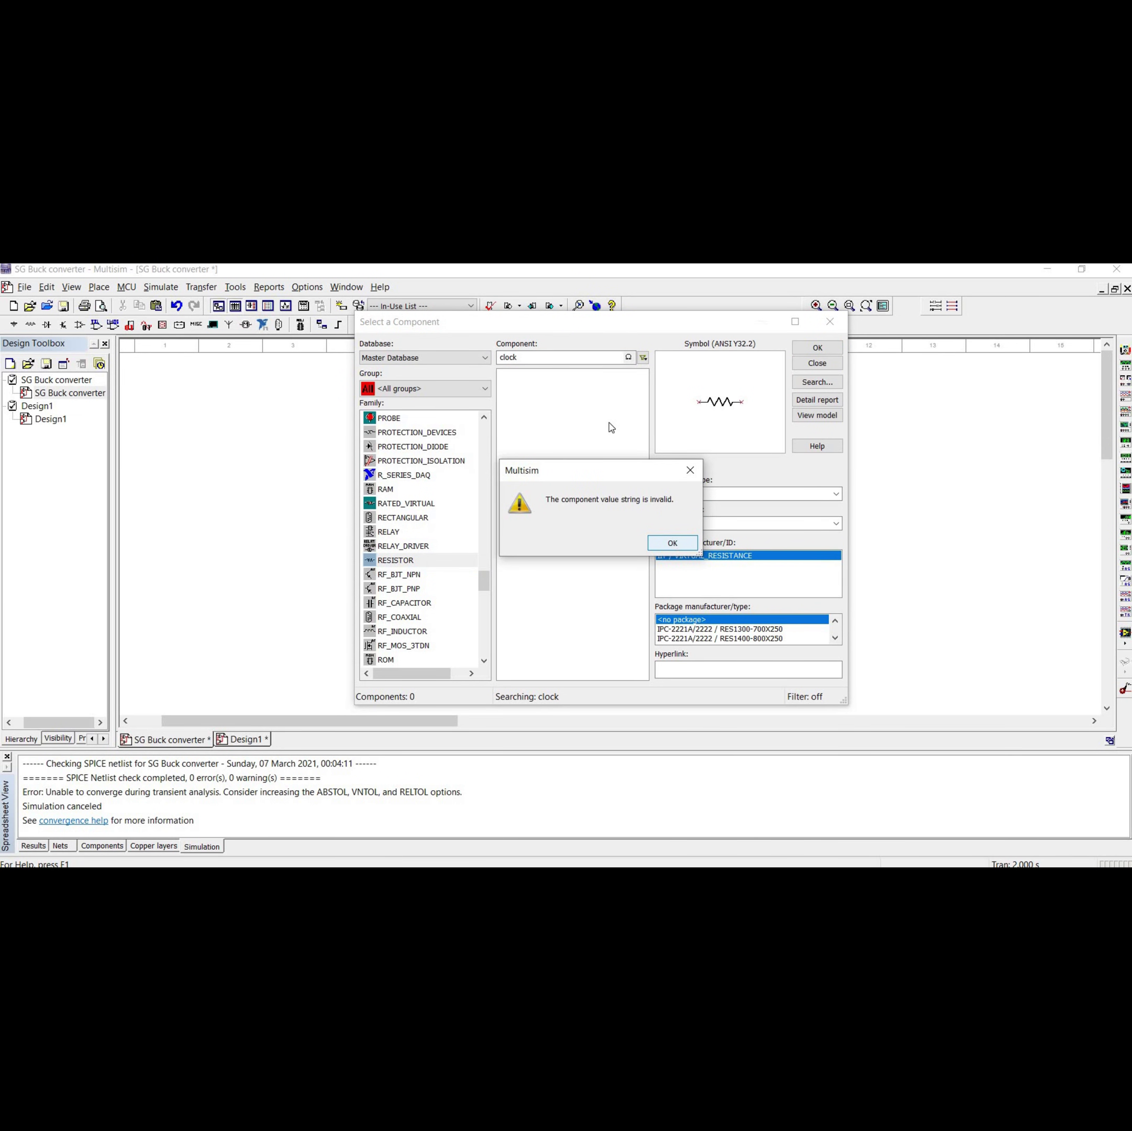
{"action": "left_click", "coordinate": [671, 542]}
{"action": "double_click", "coordinate": [573, 356]}
{"action": "key", "text": "BackSpace"}
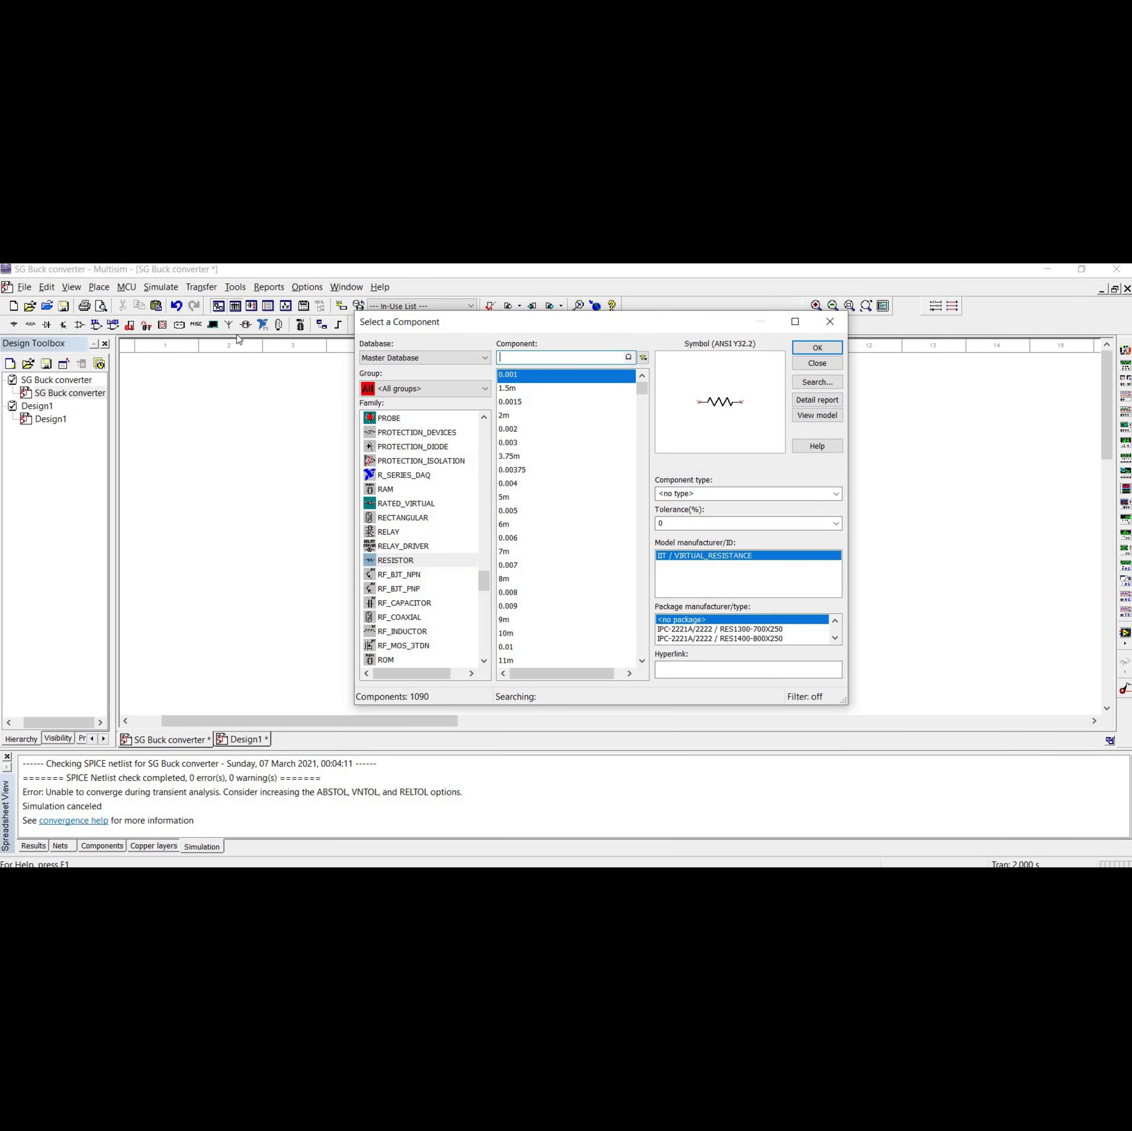
{"action": "left_click", "coordinate": [816, 348]}
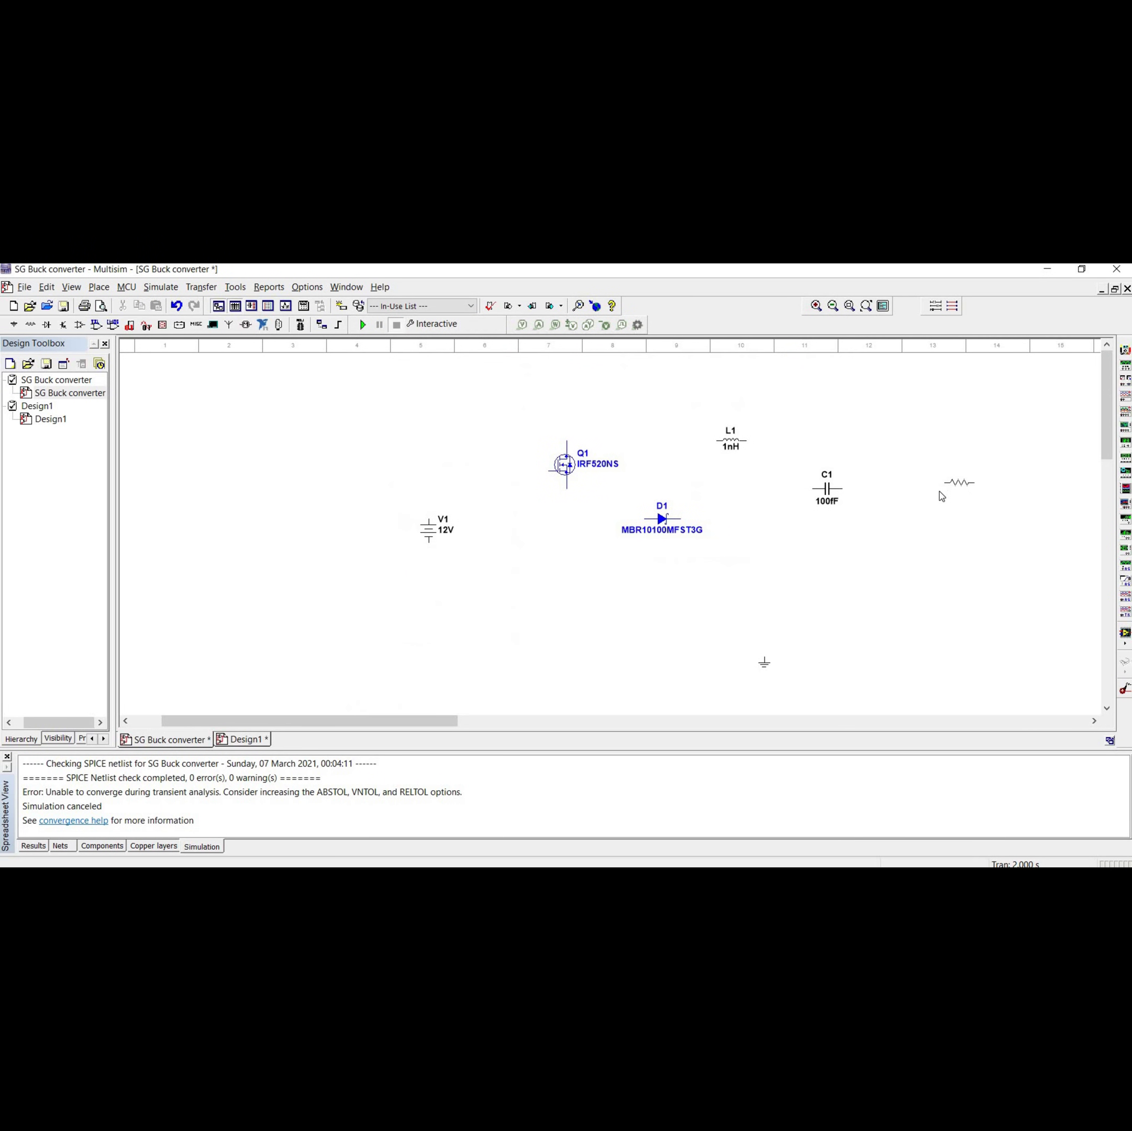
{"action": "left_click", "coordinate": [934, 495]}
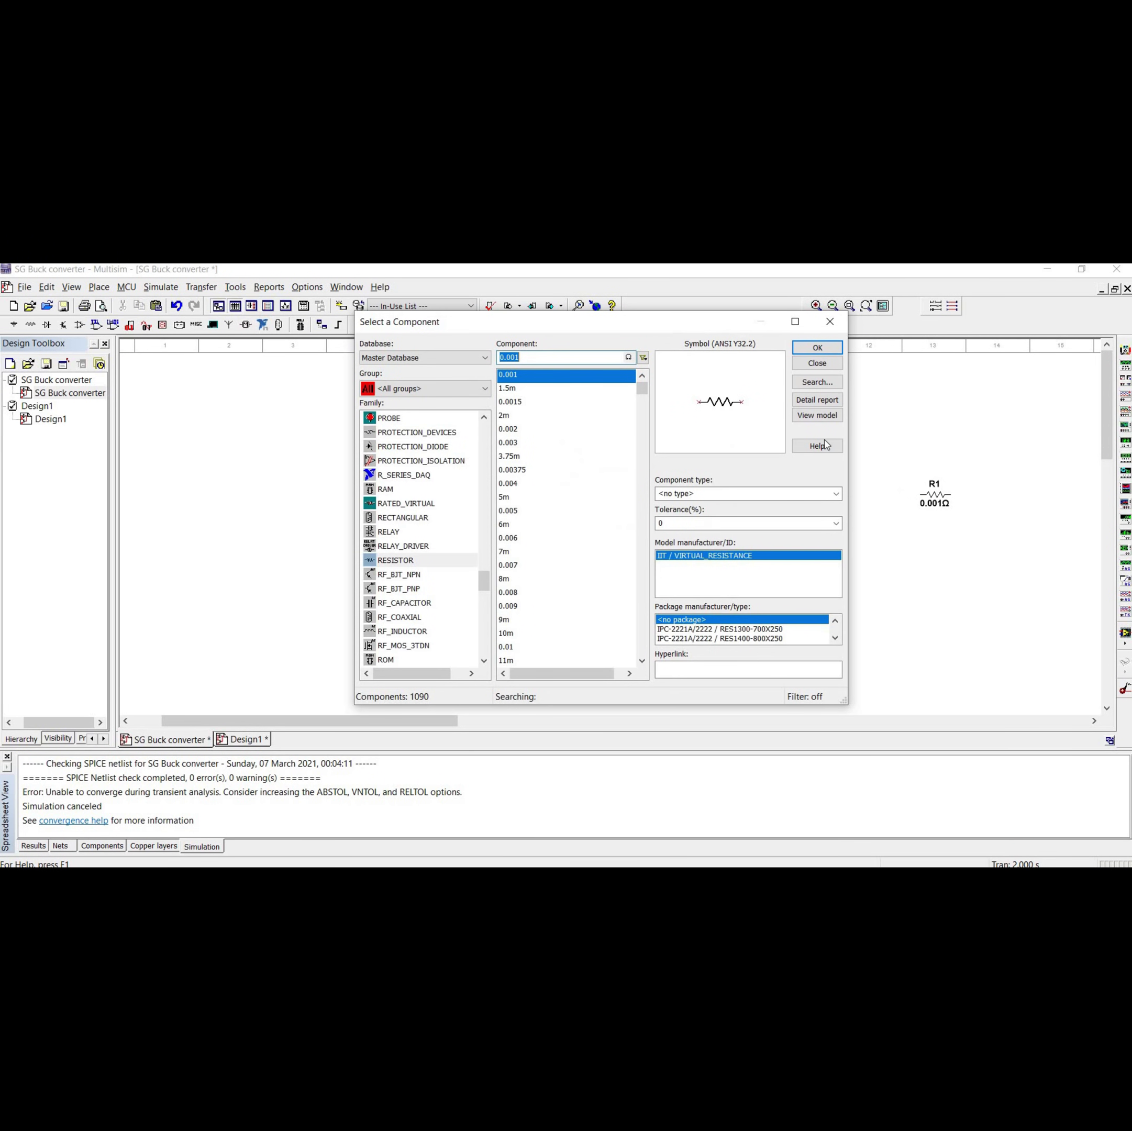
{"action": "left_click", "coordinate": [829, 321]}
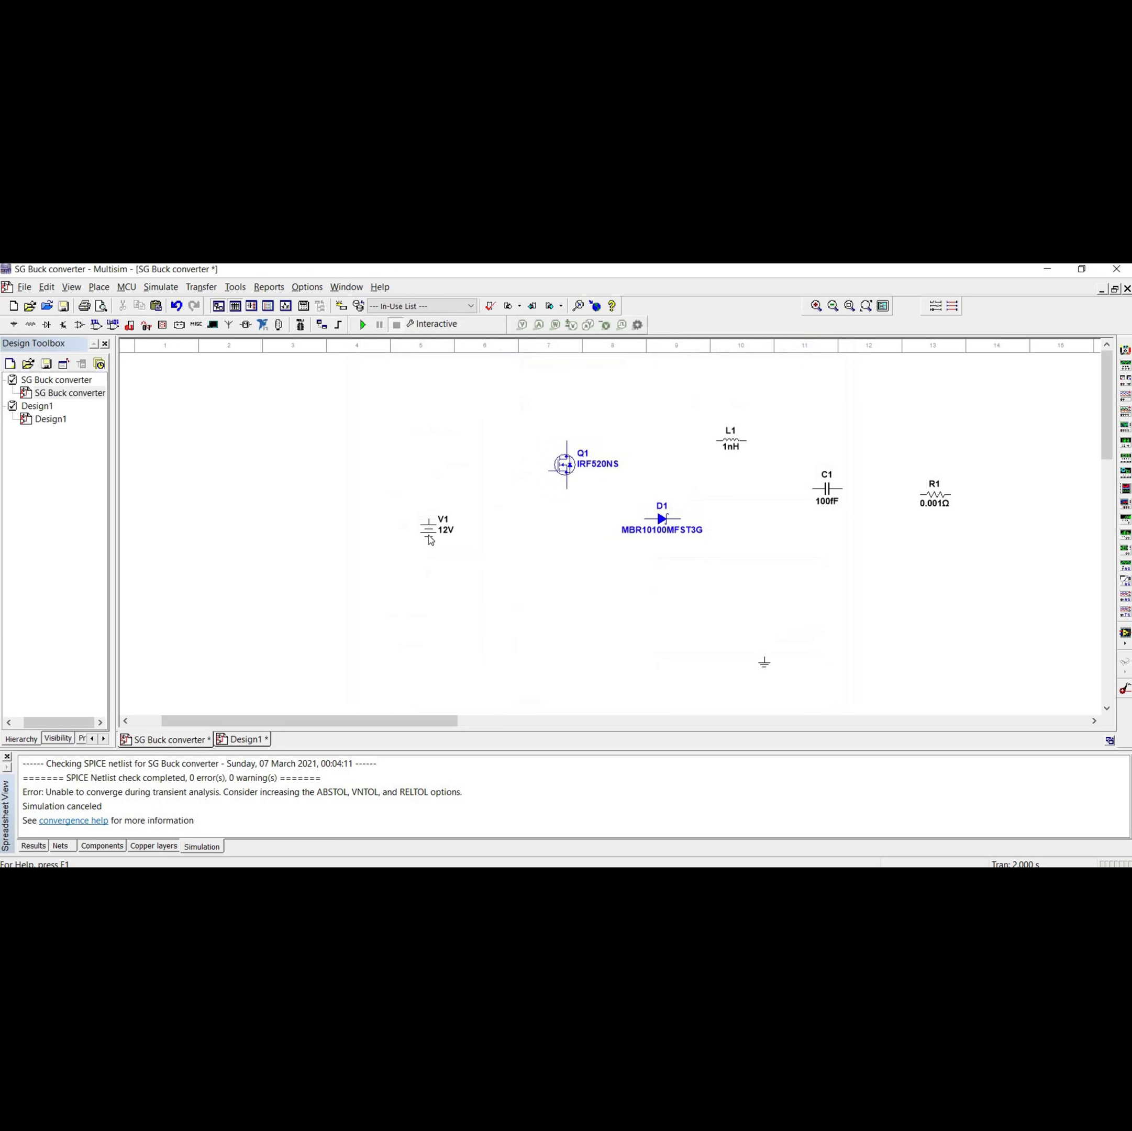
- Rotate MOSFET Q1 by 90° and wire its right pin to L1's left pin
{"action": "left_click", "coordinate": [564, 465]}
{"action": "right_click", "coordinate": [561, 458]}
{"action": "left_click", "coordinate": [614, 587]}
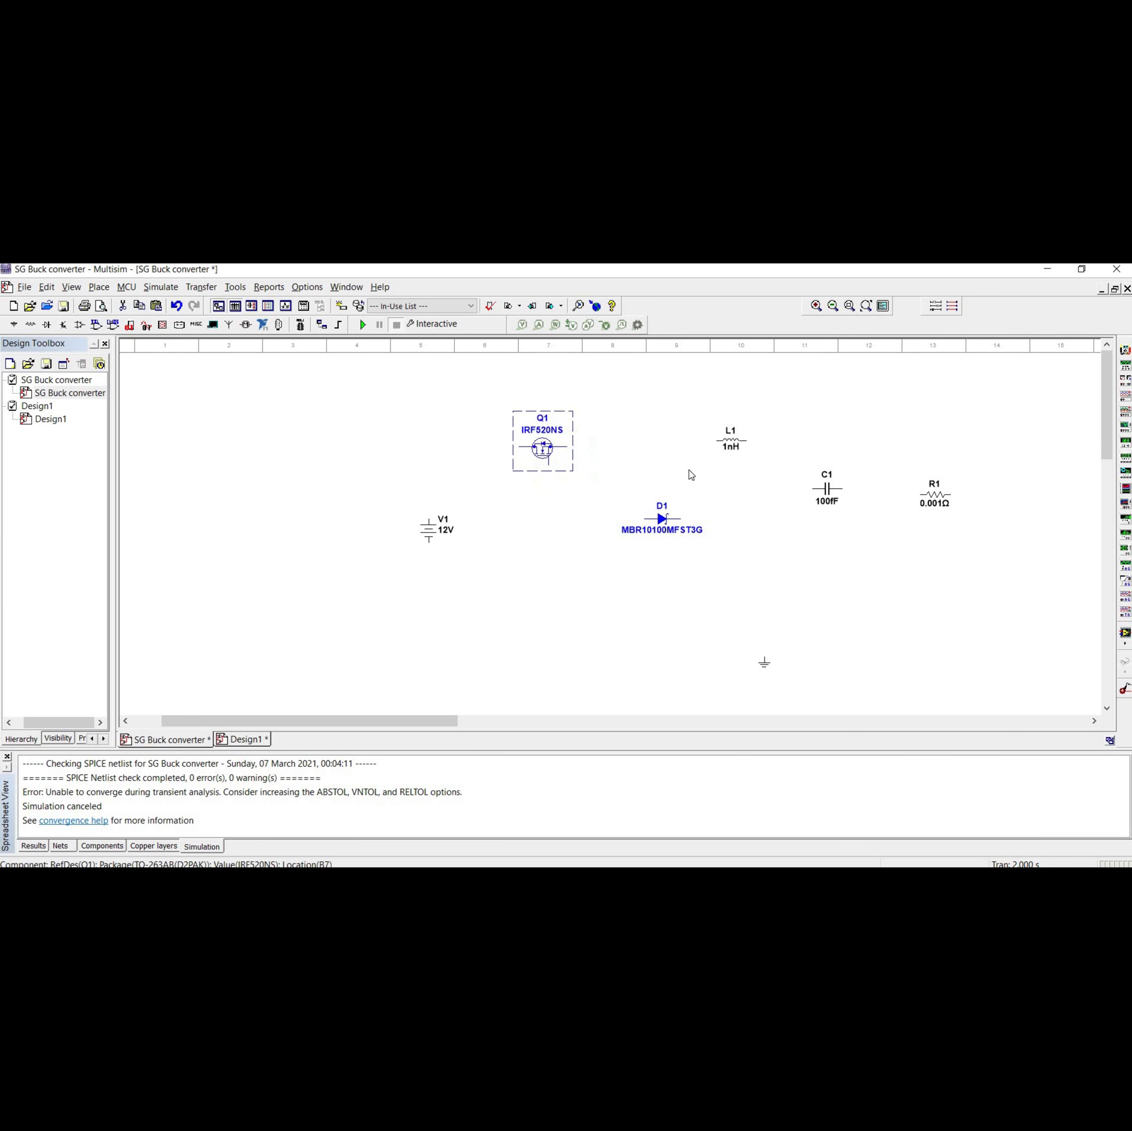
{"action": "left_click", "coordinate": [701, 461]}
{"action": "left_click", "coordinate": [731, 442]}
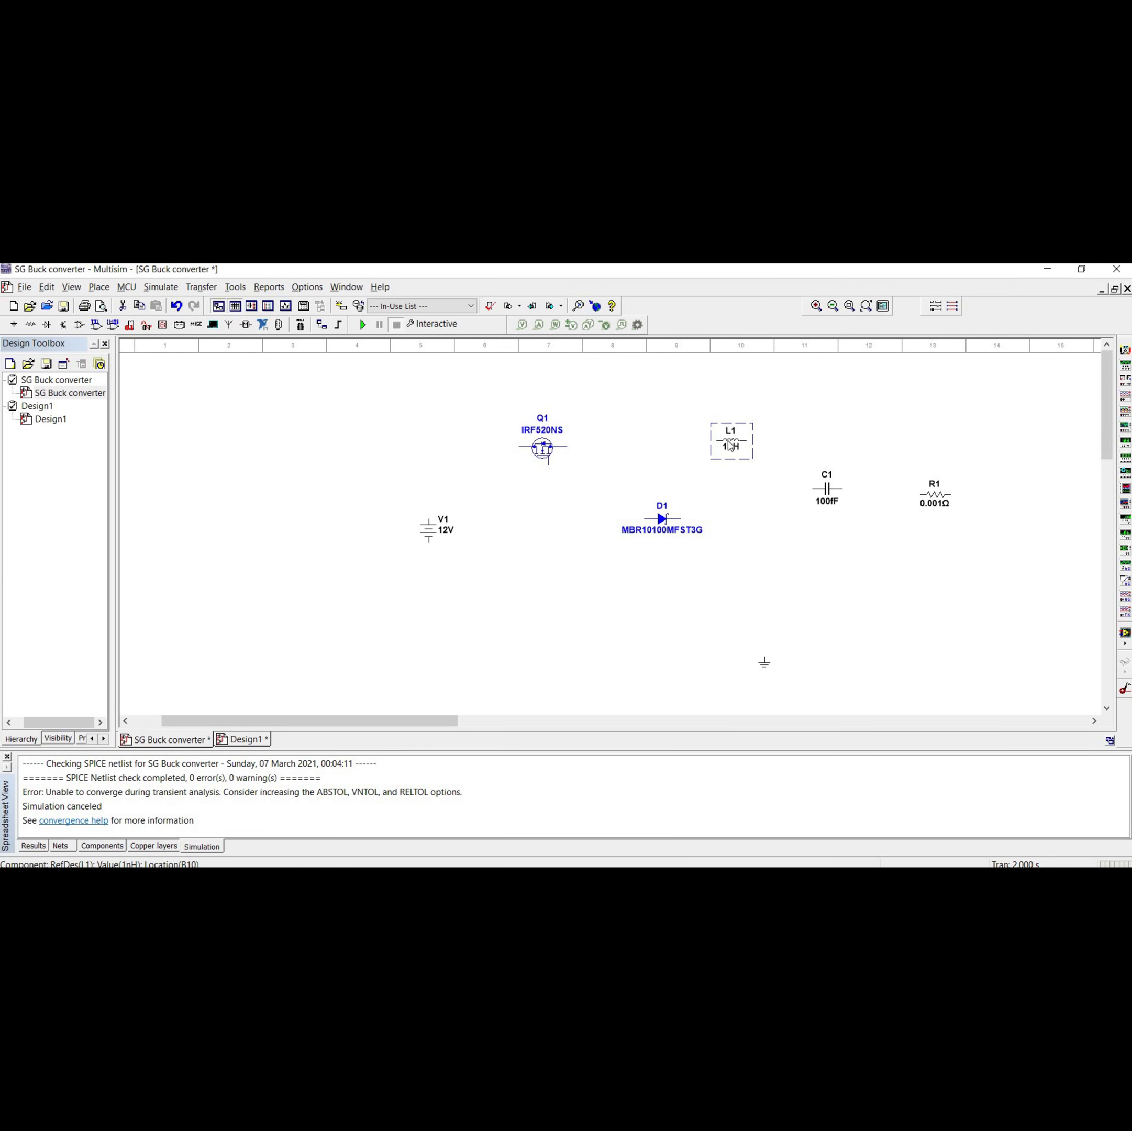
{"action": "left_click", "coordinate": [675, 465]}
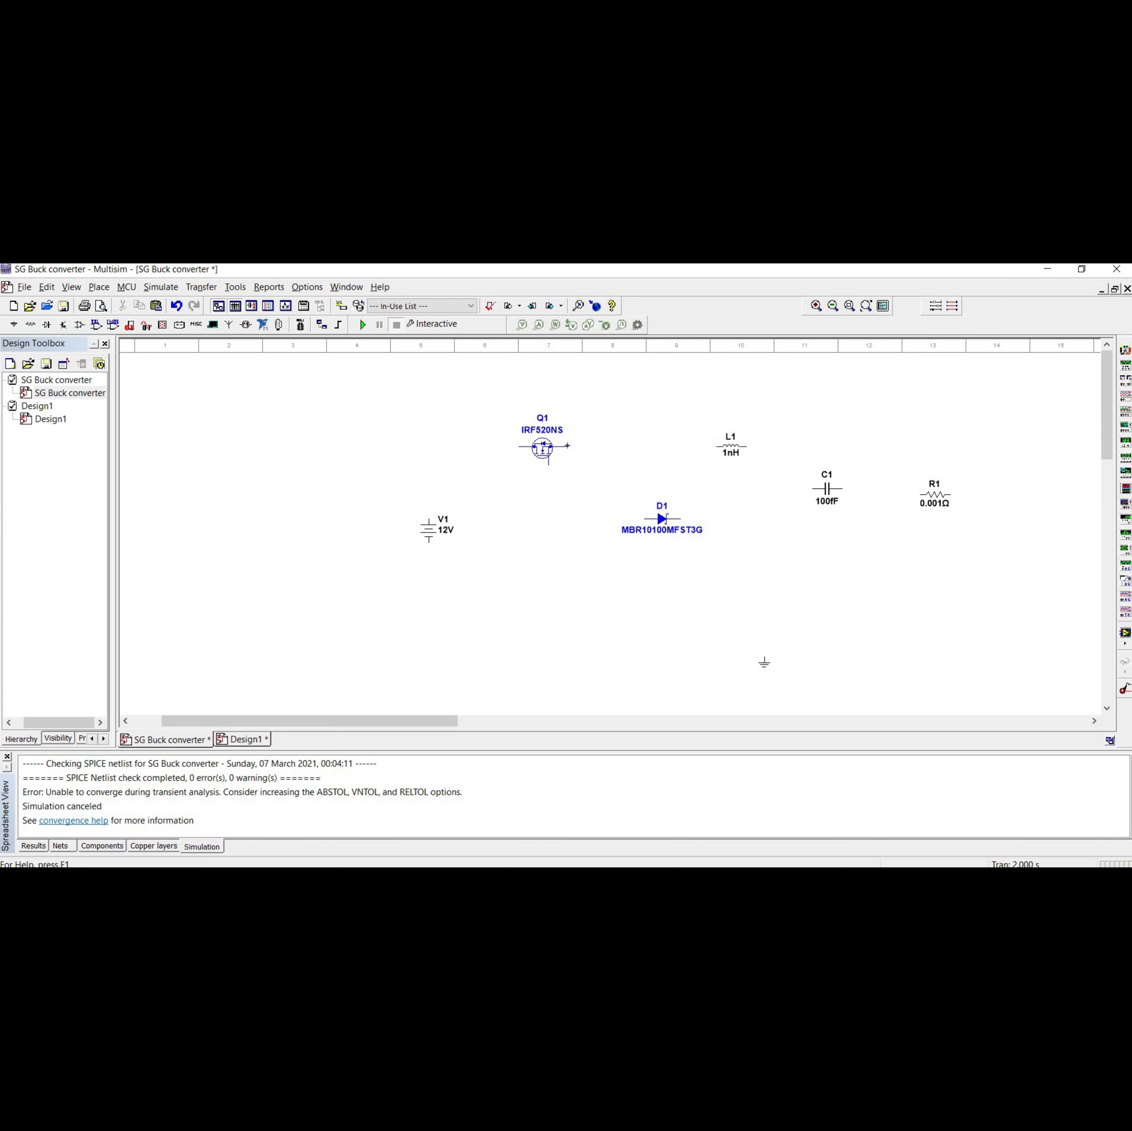
{"action": "left_click", "coordinate": [716, 446]}
- Stand C1, R1 and diode D1 upright by rotating each 90°
{"action": "right_click", "coordinate": [824, 490]}
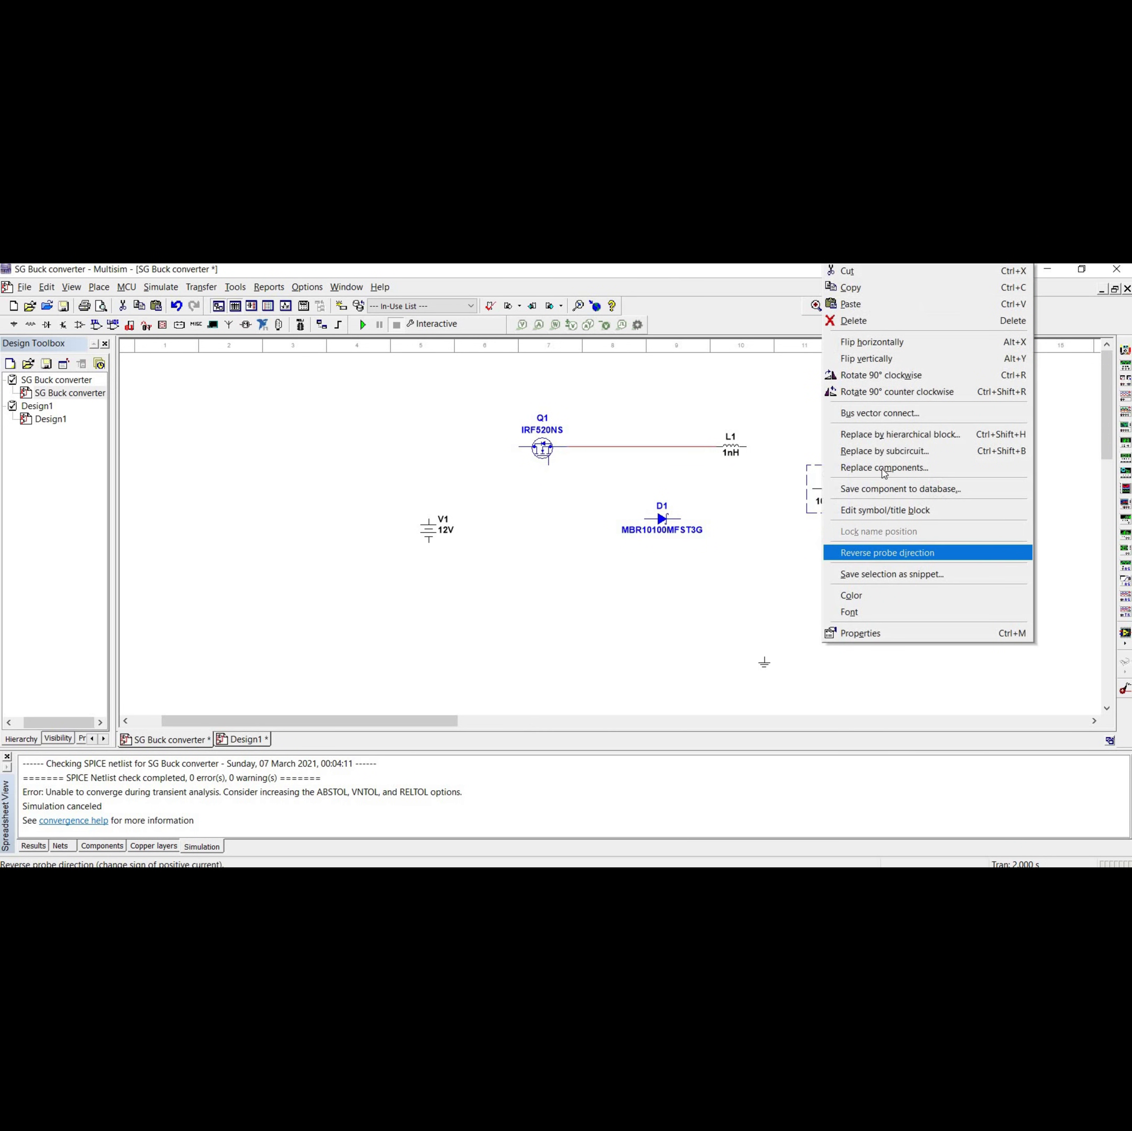
{"action": "left_click", "coordinate": [881, 392]}
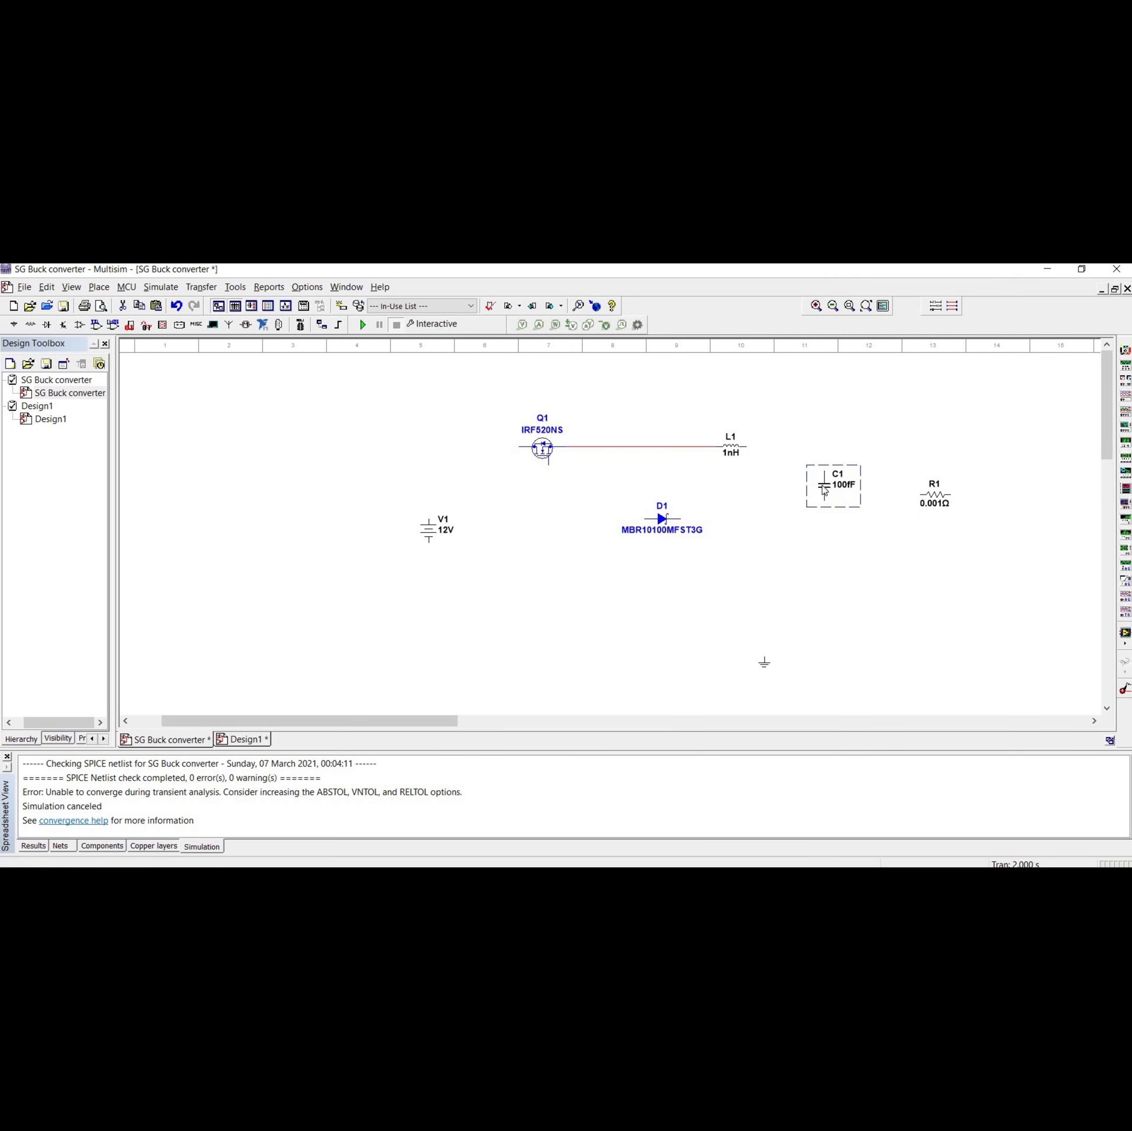
{"action": "right_click", "coordinate": [933, 498]}
{"action": "left_click", "coordinate": [947, 378]}
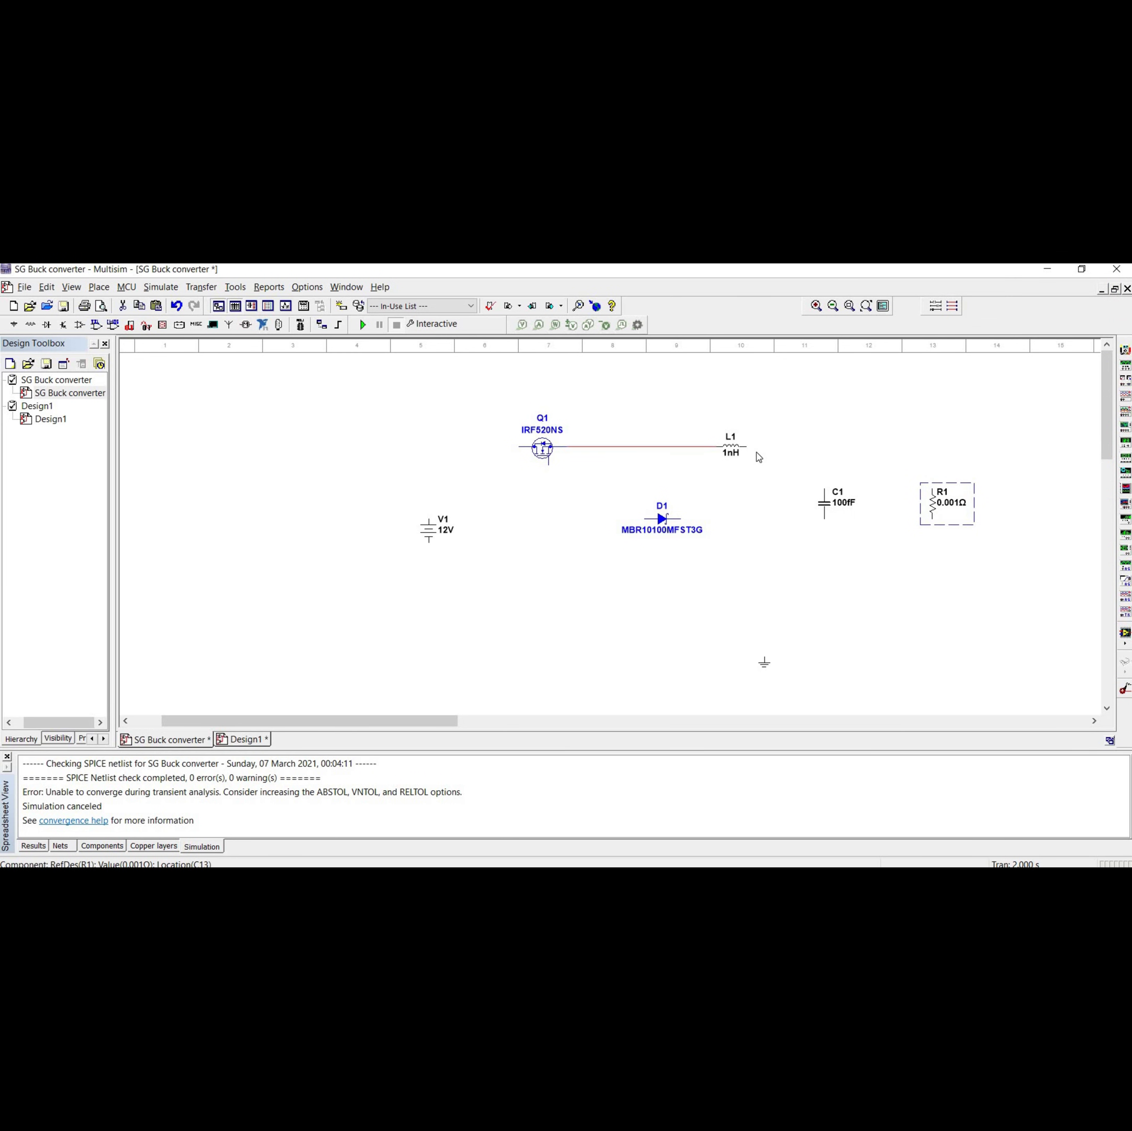
{"action": "left_click", "coordinate": [649, 530]}
{"action": "right_click", "coordinate": [659, 530]}
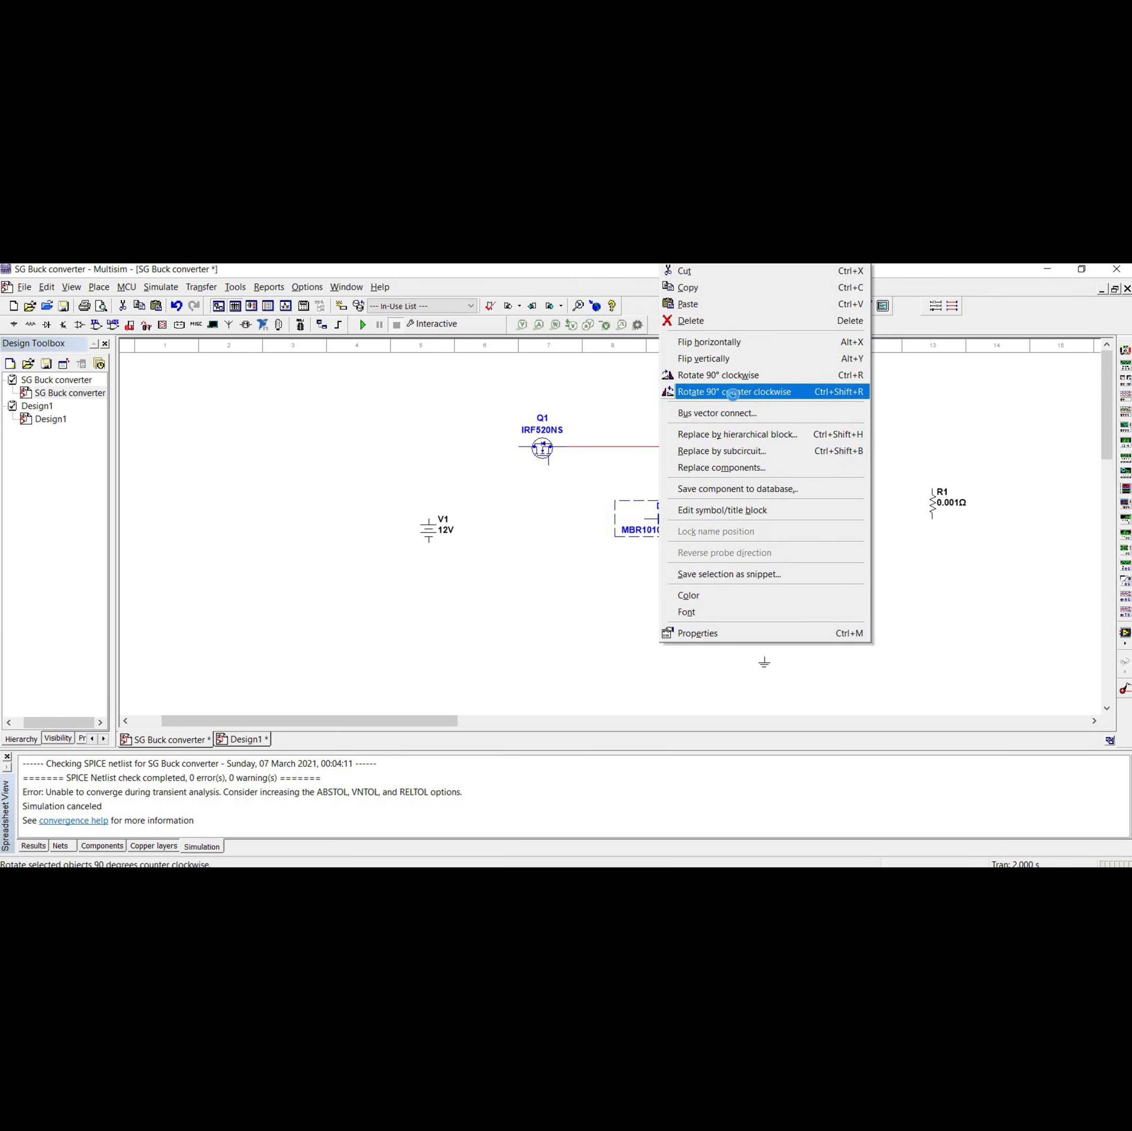
{"action": "left_click", "coordinate": [734, 392]}
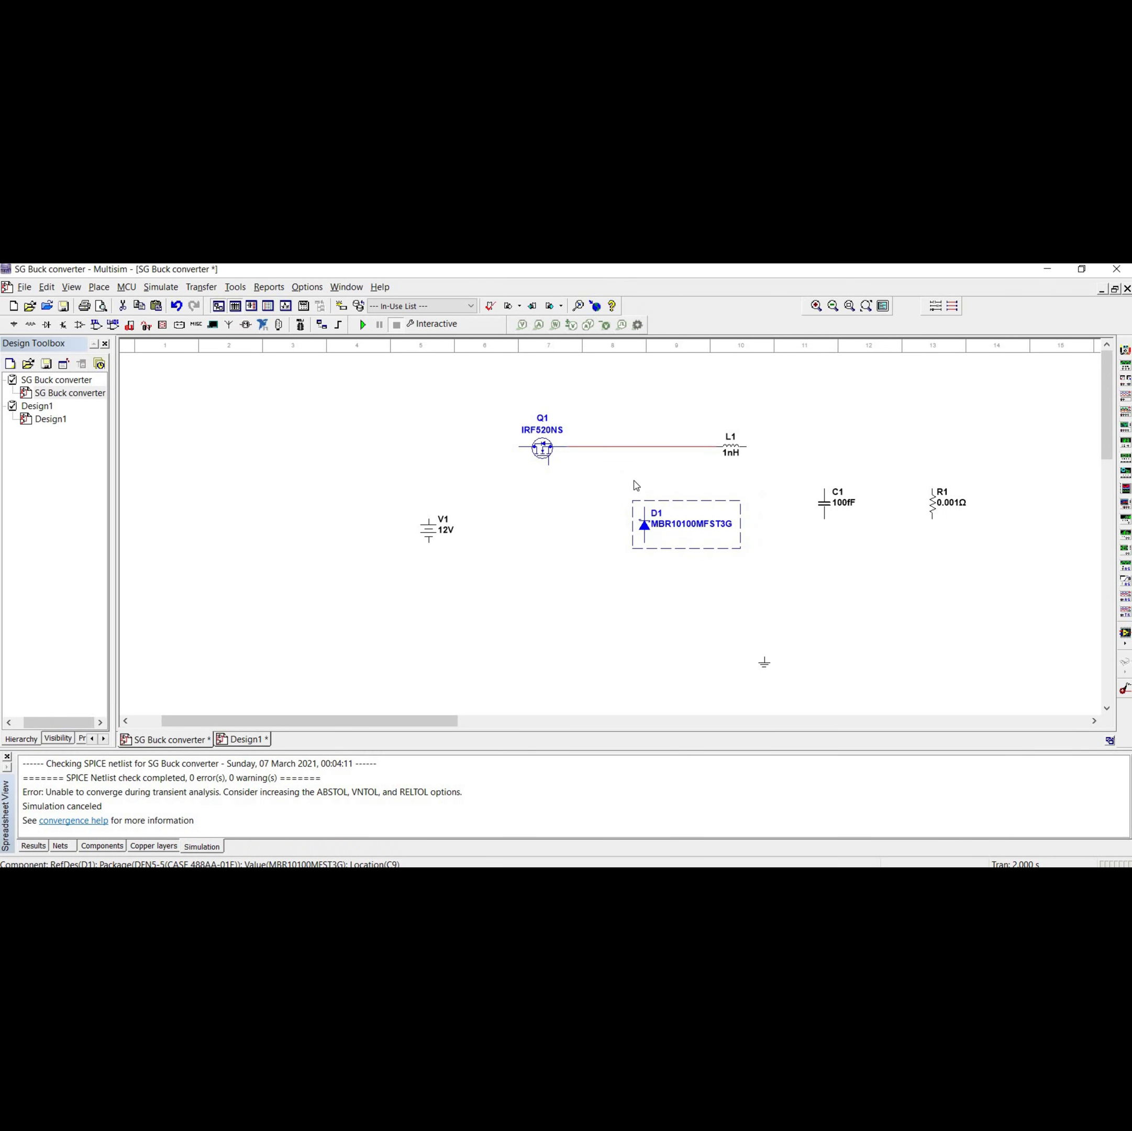
{"action": "left_click", "coordinate": [648, 495]}
- Wire D1 to the switch node, Q1 to V1, V1 to D1, and L1/C1 to the return
{"action": "left_click", "coordinate": [641, 446]}
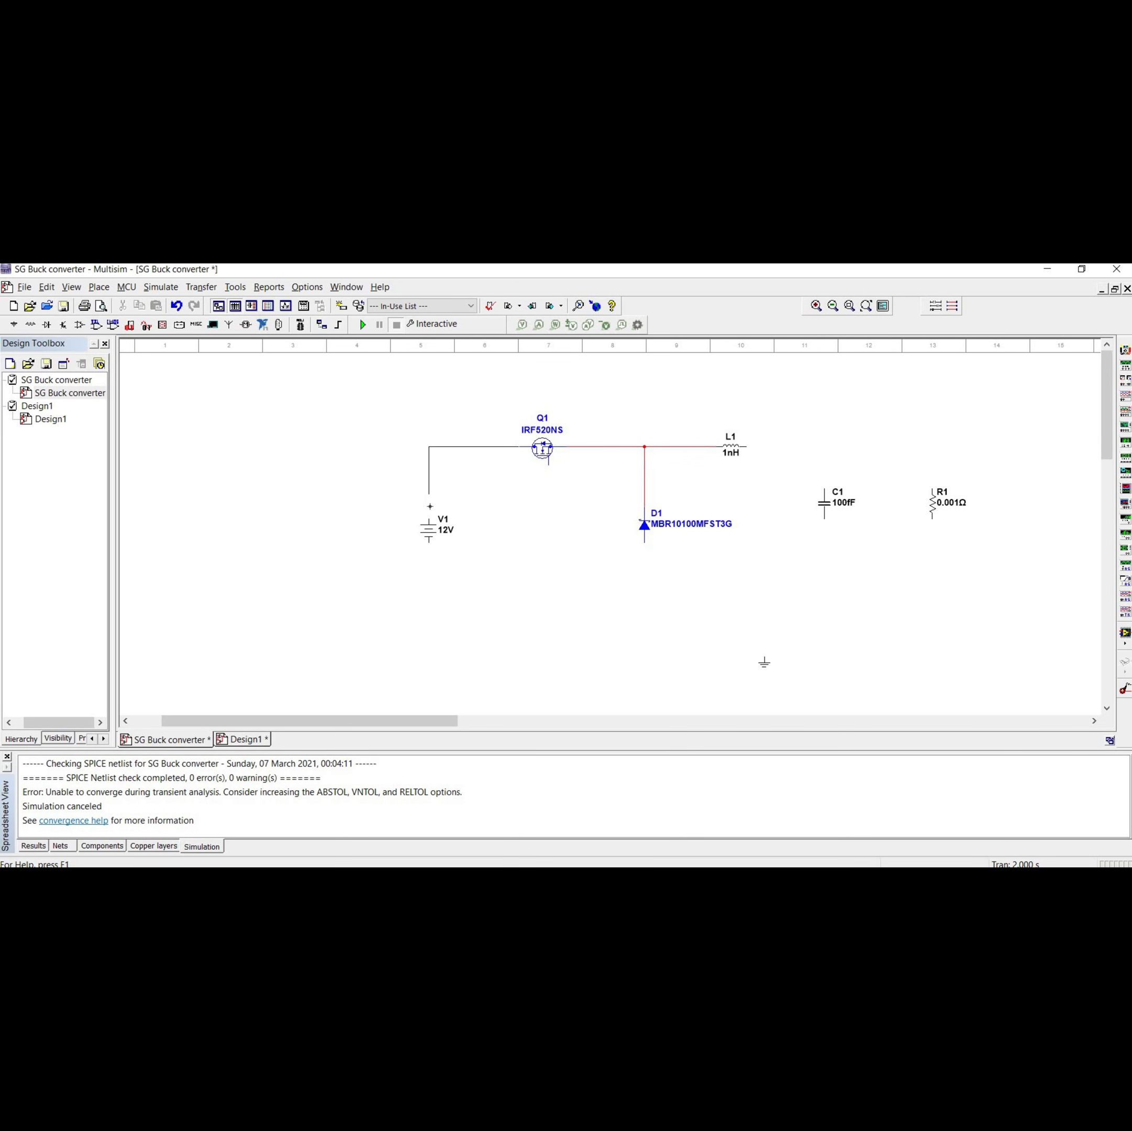
{"action": "left_click", "coordinate": [429, 516]}
{"action": "left_click", "coordinate": [427, 542]}
{"action": "left_click", "coordinate": [644, 542]}
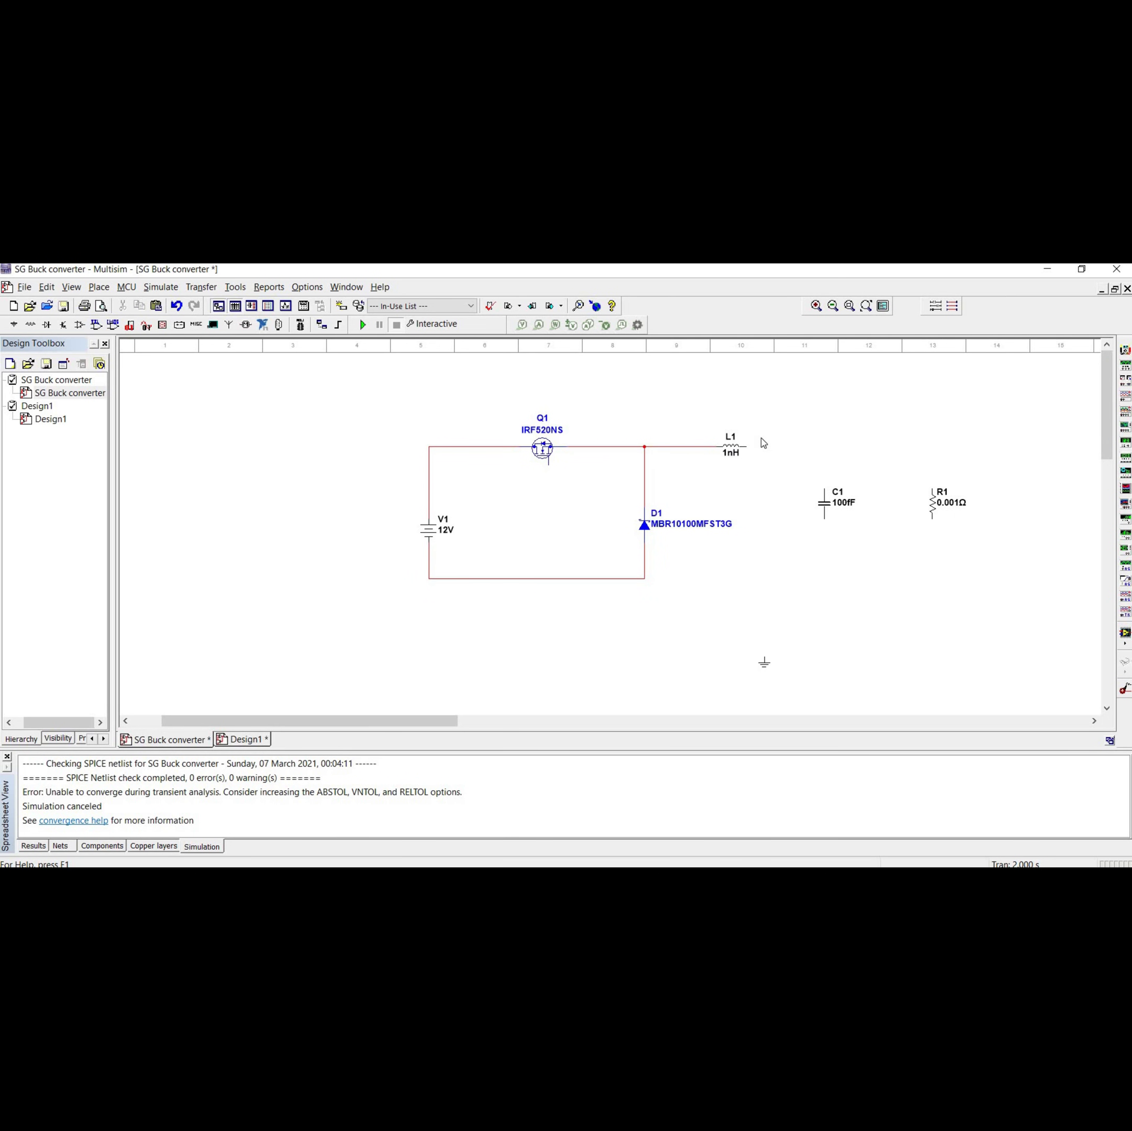
{"action": "left_click", "coordinate": [746, 445]}
{"action": "left_click", "coordinate": [825, 489]}
{"action": "left_click", "coordinate": [823, 518]}
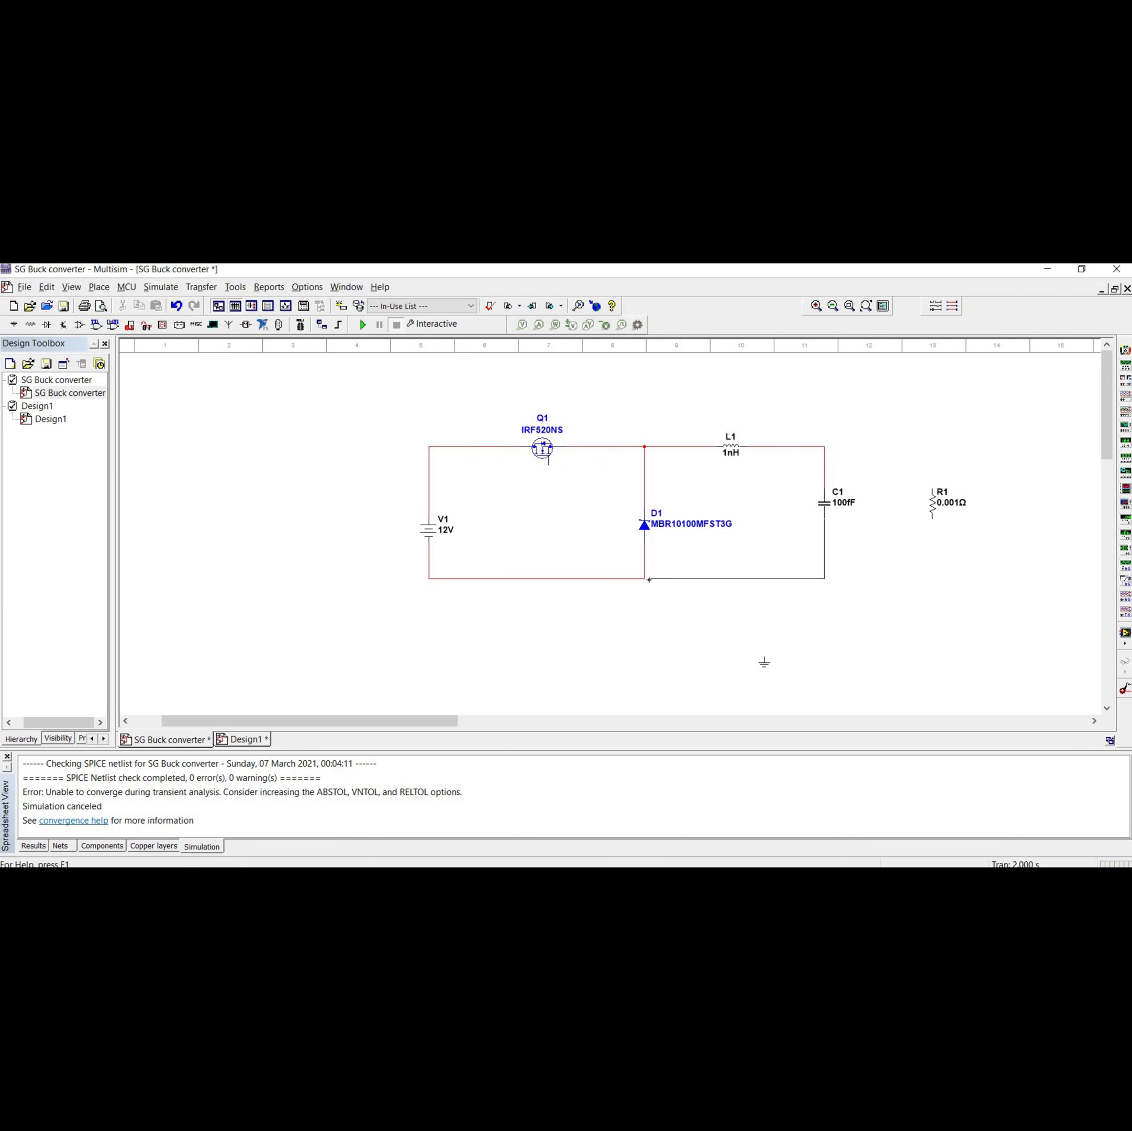
{"action": "left_click", "coordinate": [645, 579]}
- Wire R1 across C1 and bring the ground symbol under the circuit
{"action": "left_click", "coordinate": [930, 519]}
{"action": "left_click", "coordinate": [824, 579]}
{"action": "left_click", "coordinate": [930, 489]}
{"action": "left_click", "coordinate": [824, 446]}
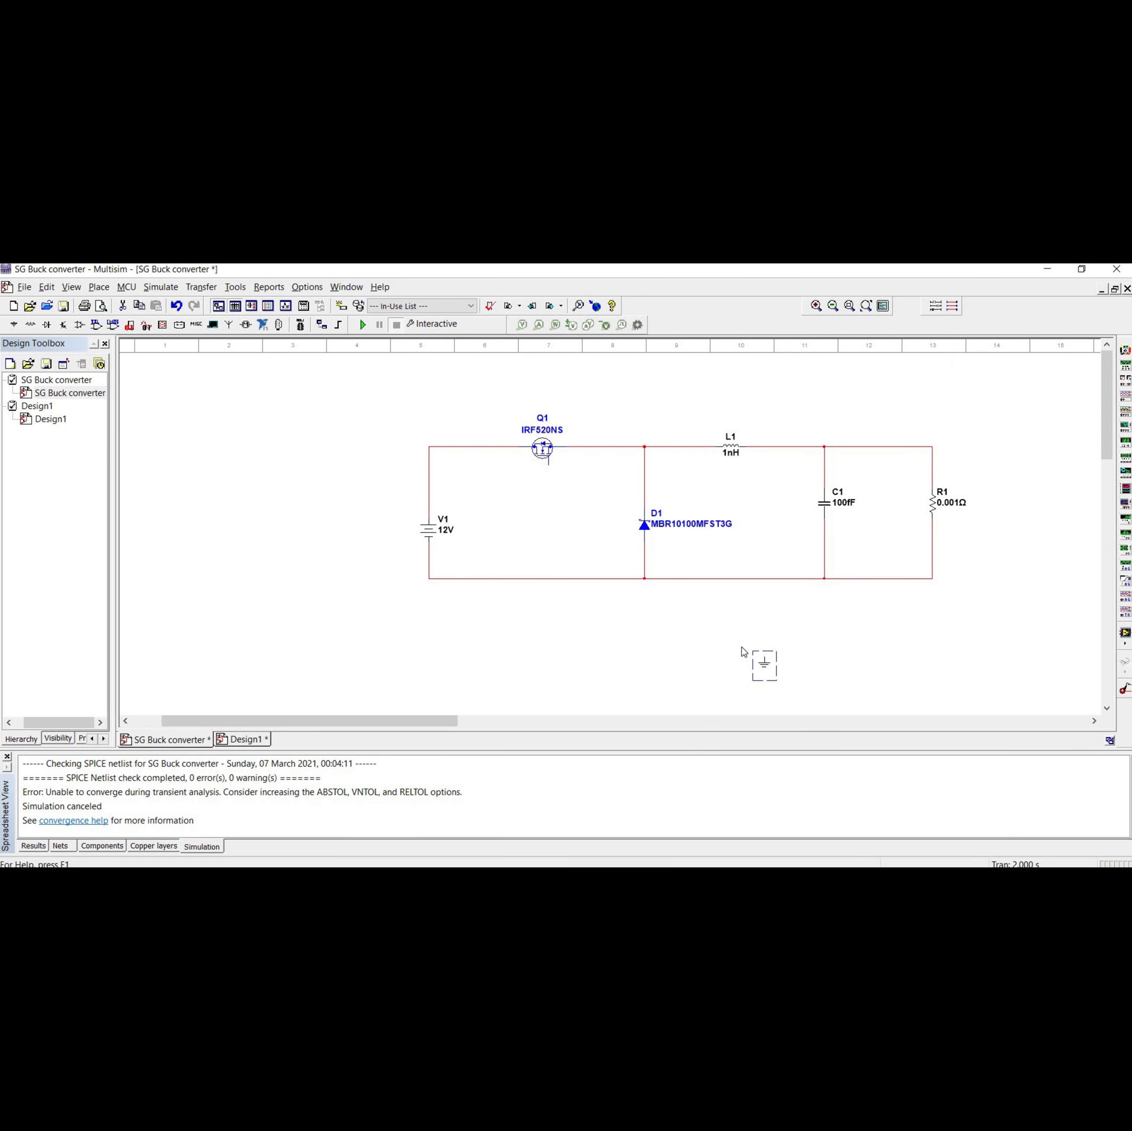
{"action": "left_click", "coordinate": [713, 614]}
{"action": "left_click", "coordinate": [710, 608]}
- Connect ground to the return wire and place a CLOCK_VOLTAGE source inside the loop
{"action": "left_click", "coordinate": [711, 580]}
{"action": "right_click", "coordinate": [530, 490]}
{"action": "left_click", "coordinate": [584, 501]}
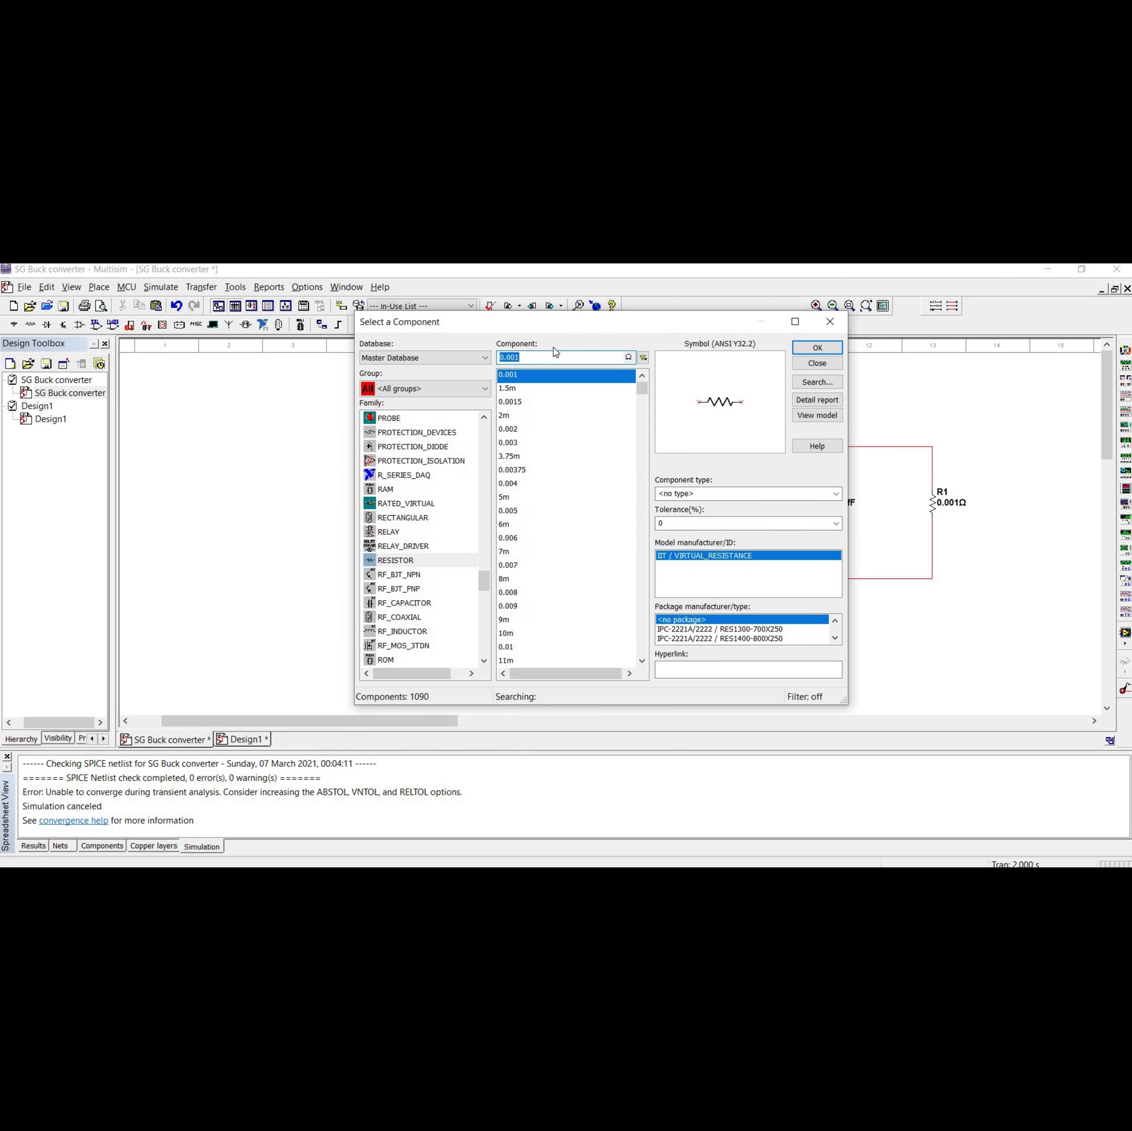
{"action": "type", "text": "clock"}
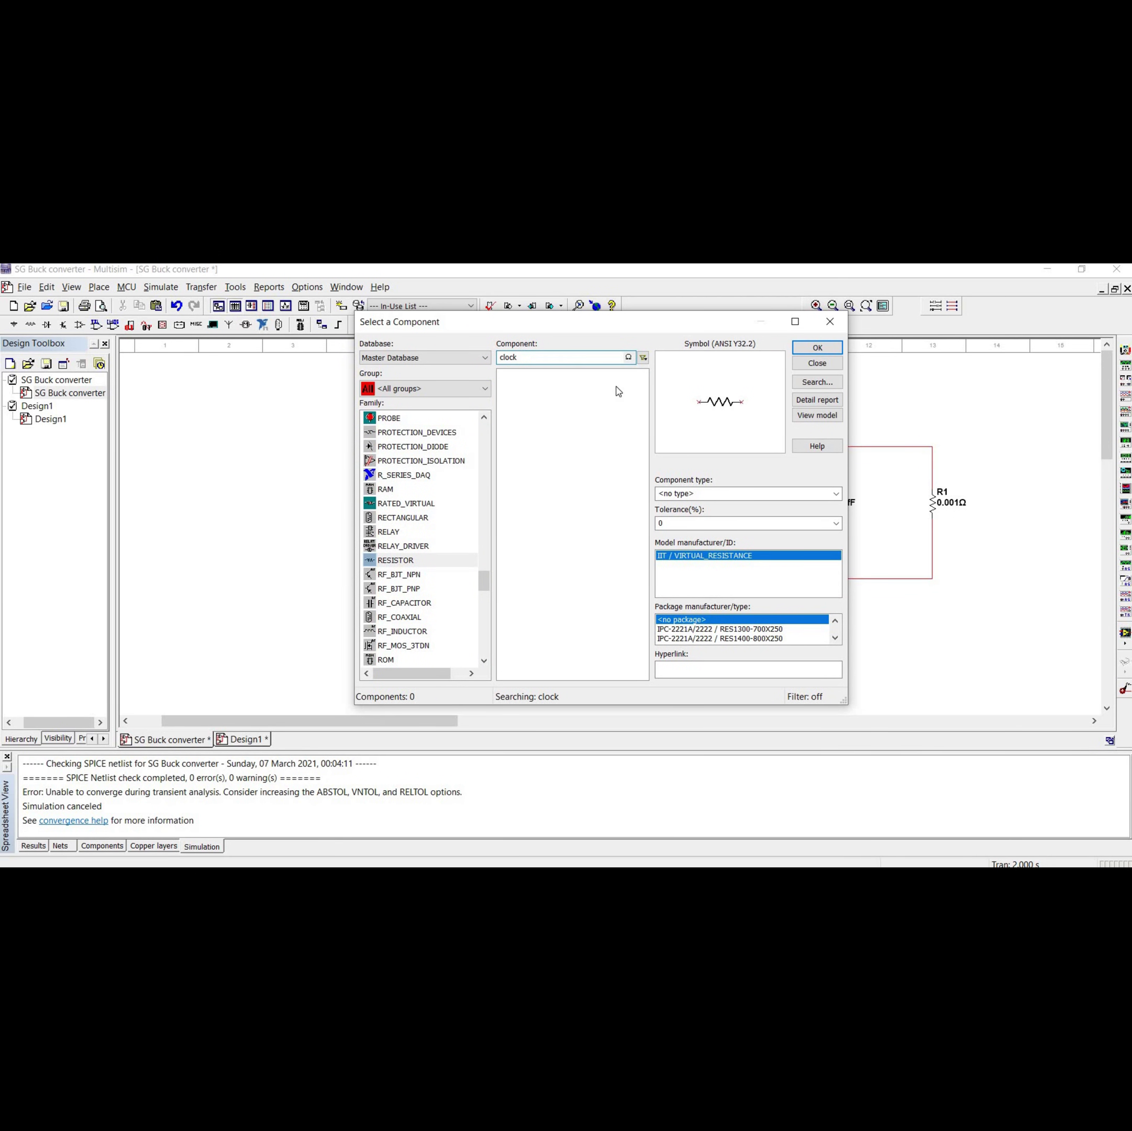
{"action": "left_click_drag", "start_coordinate": [483, 579], "coordinate": [425, 411]}
{"action": "type", "text": "mbr"}
{"action": "double_click", "coordinate": [575, 357]}
{"action": "type", "text": "clock"}
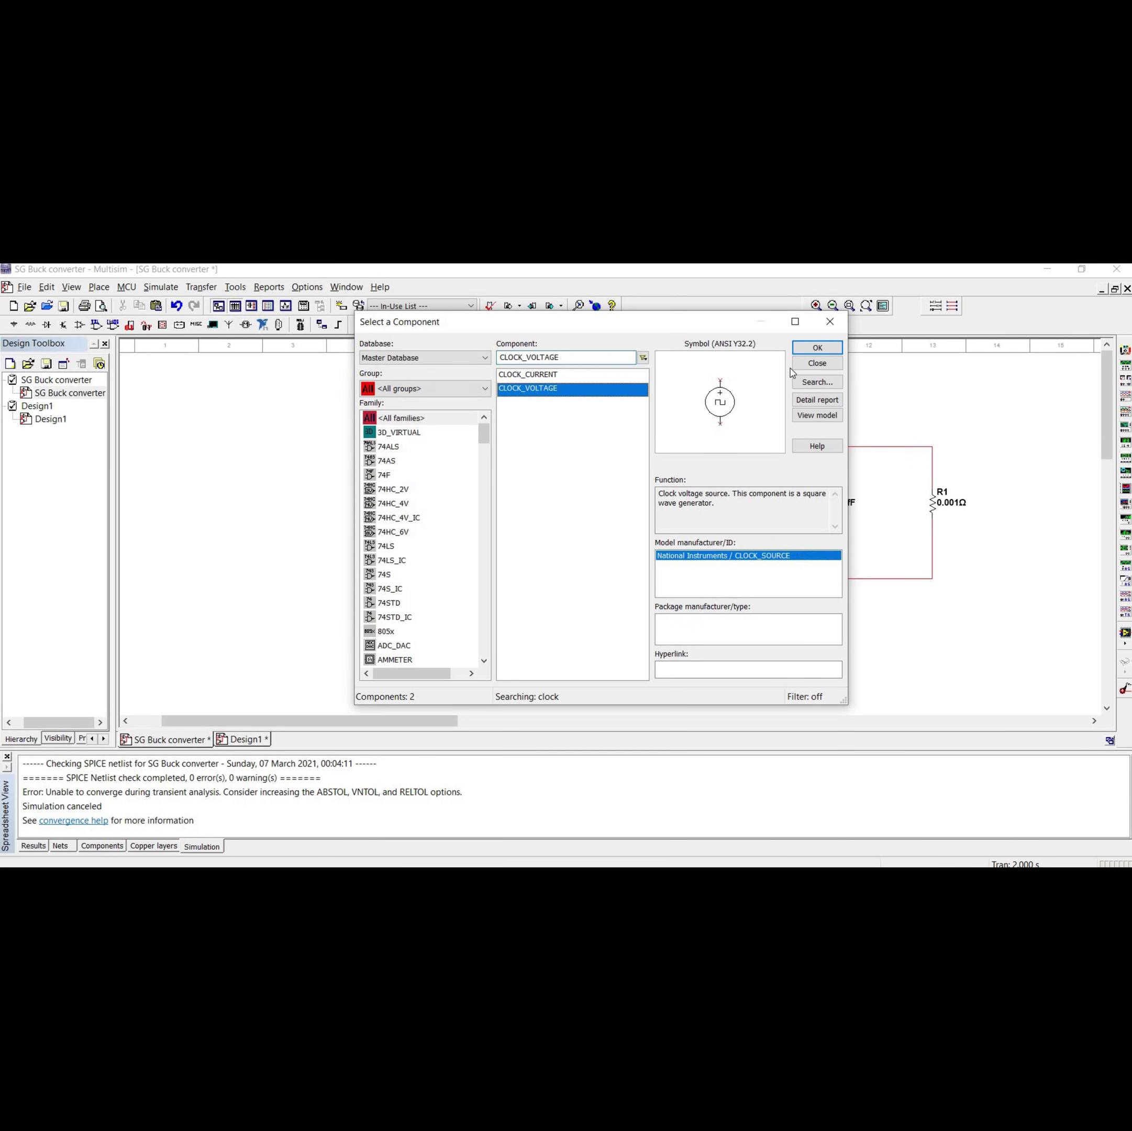
{"action": "left_click", "coordinate": [817, 347]}
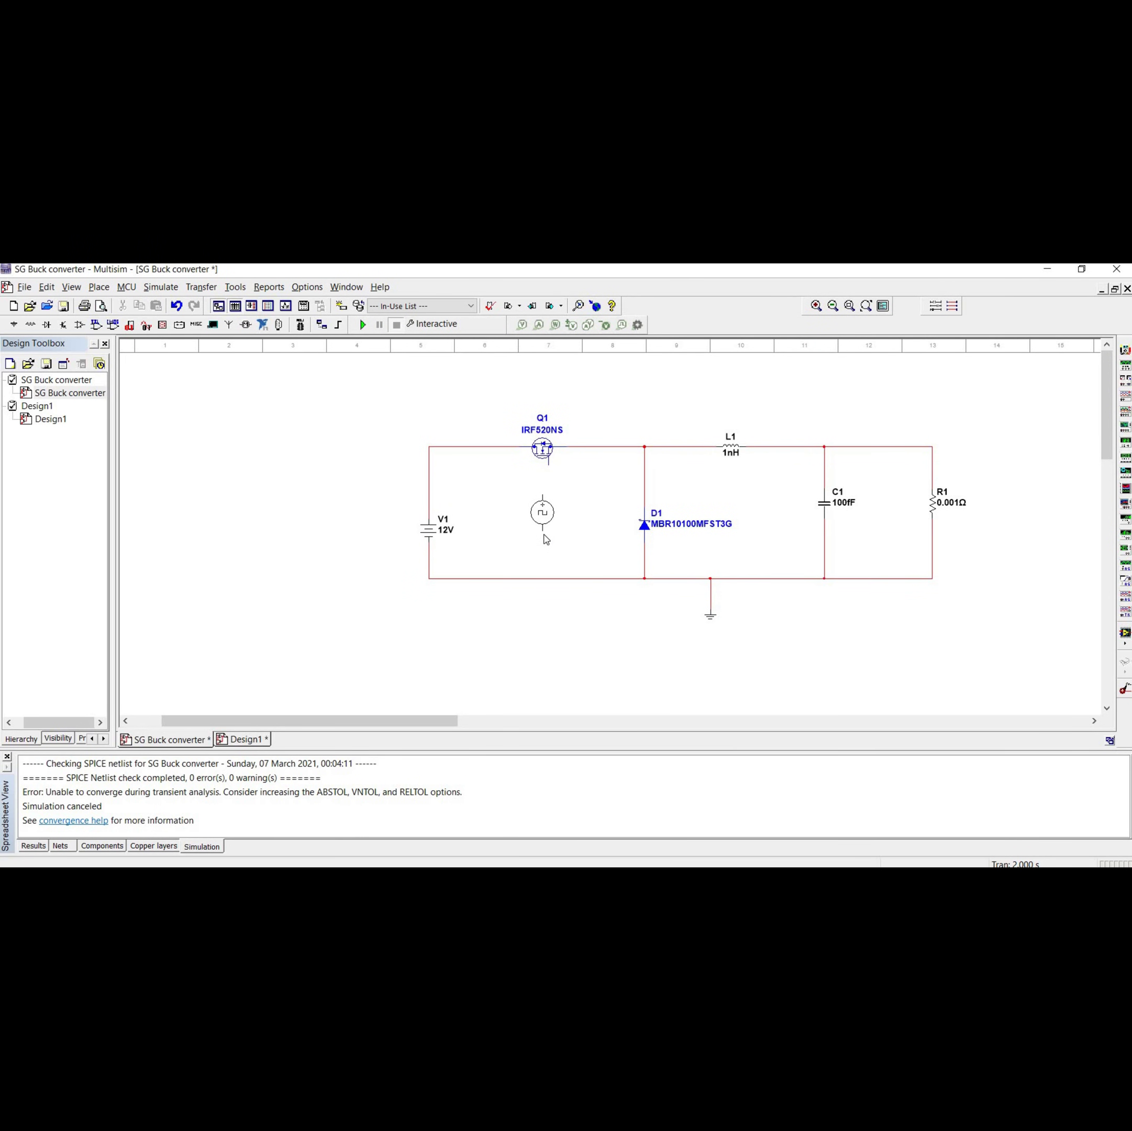
{"action": "left_click", "coordinate": [544, 536]}
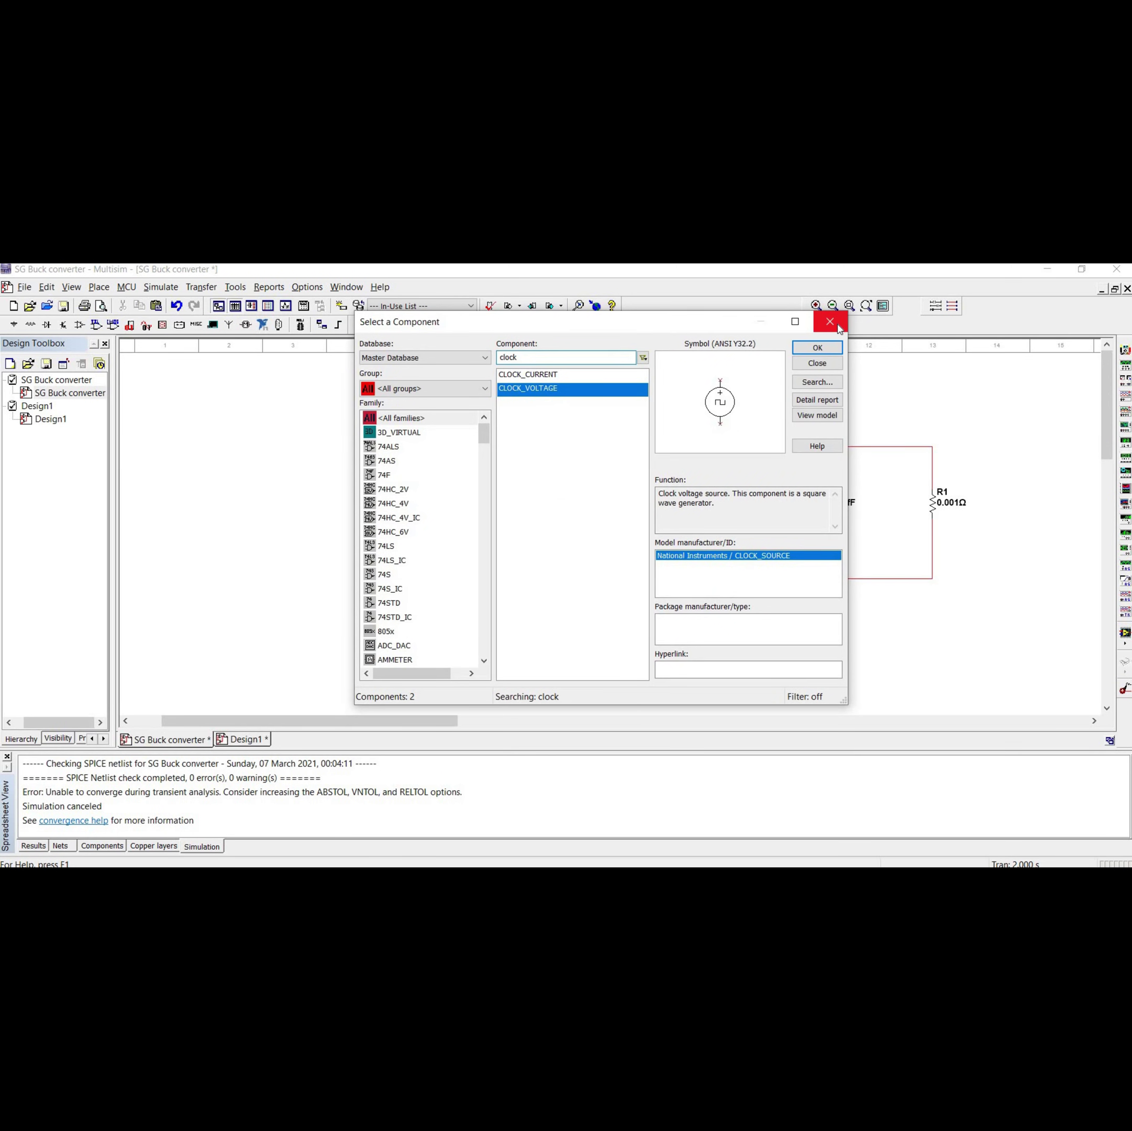
- Rotate clock source V2 sideways and wire Q1's gate to V2's left terminal
{"action": "left_click", "coordinate": [830, 322]}
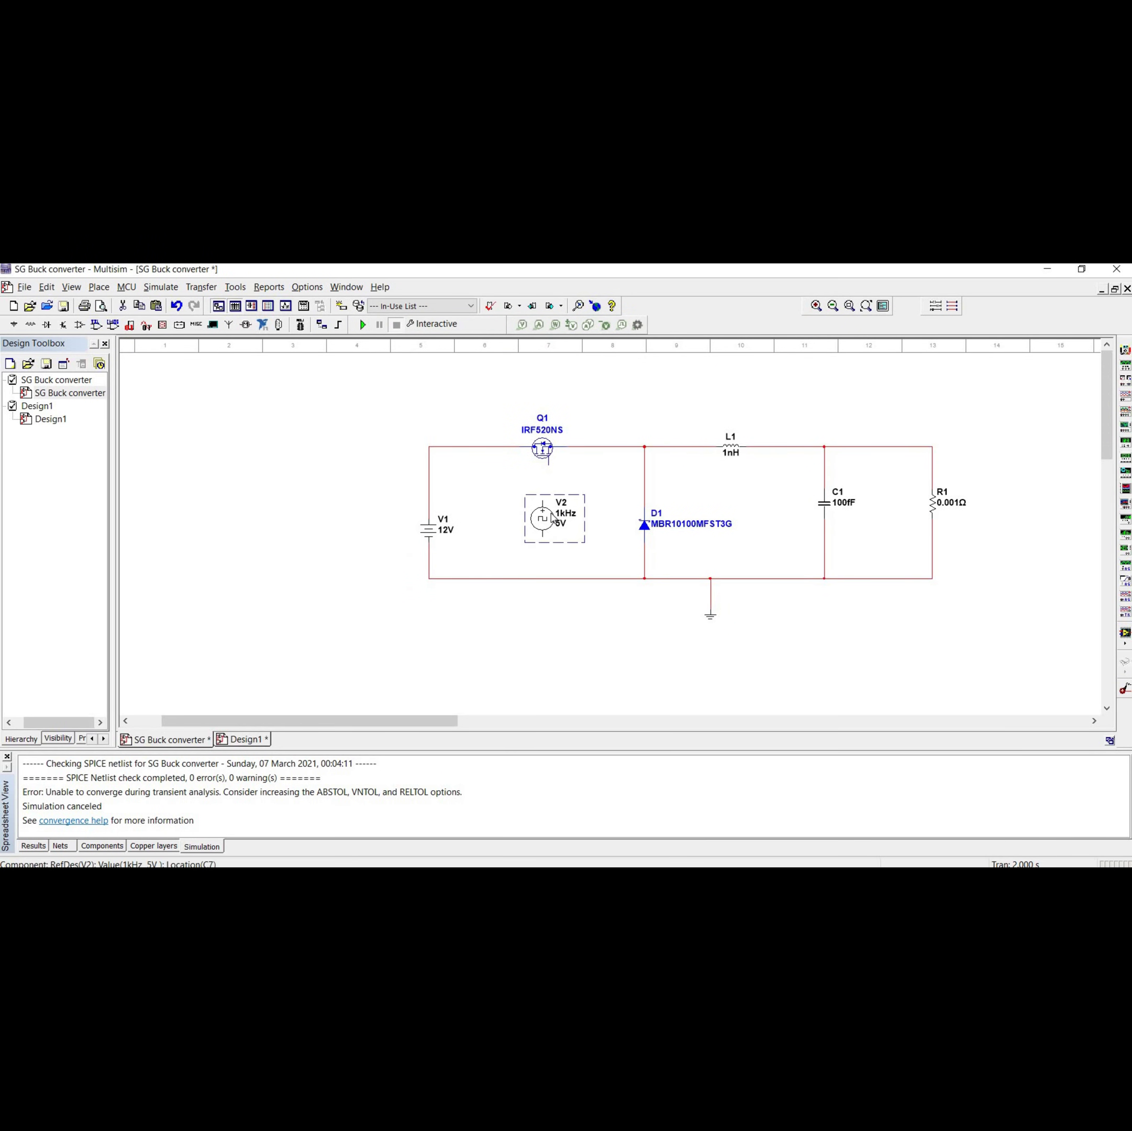
{"action": "right_click", "coordinate": [552, 517]}
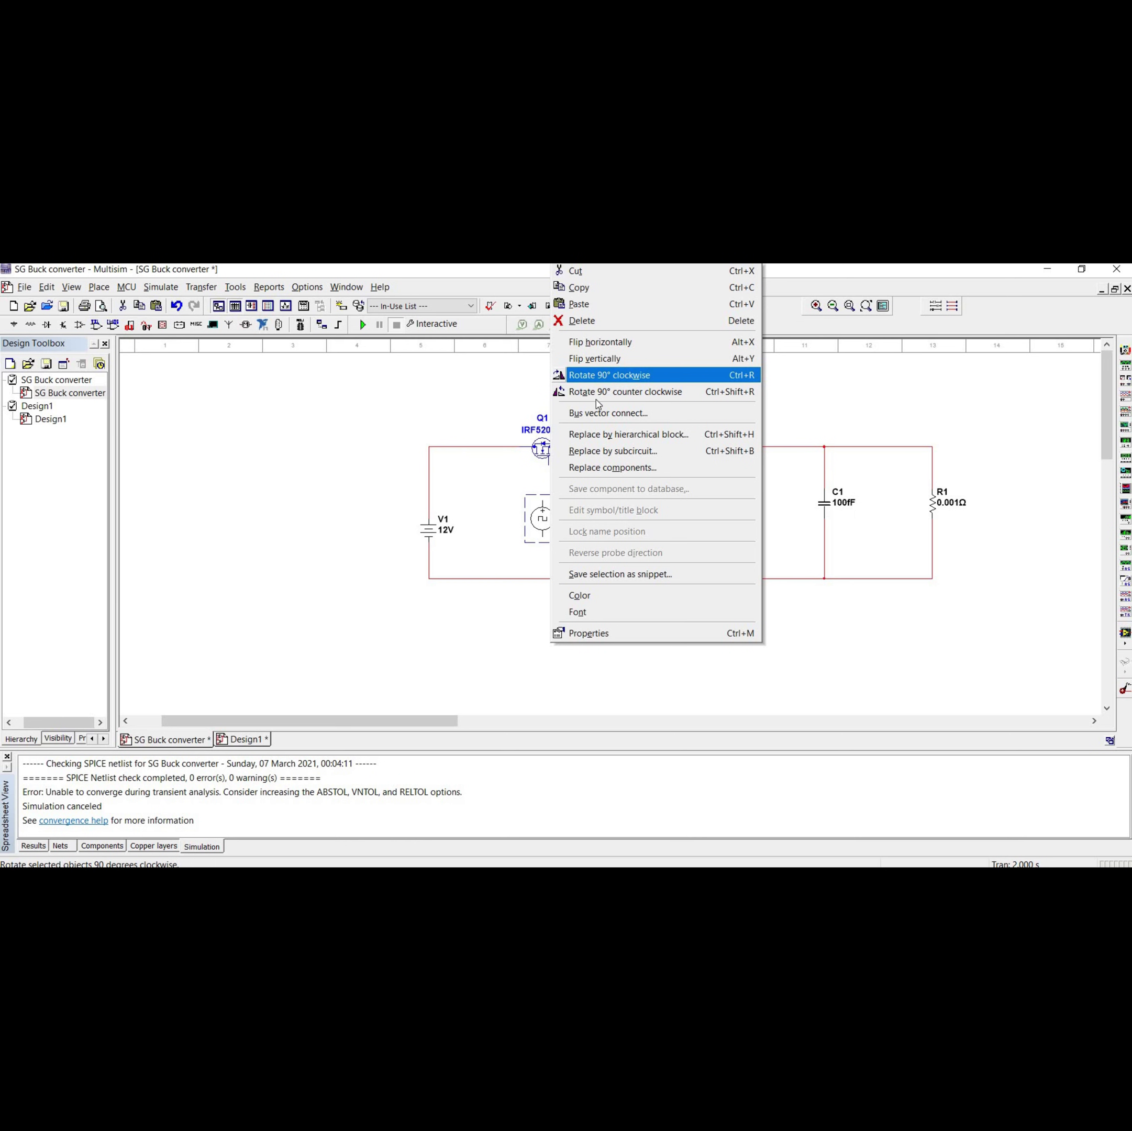
{"action": "left_click", "coordinate": [609, 375]}
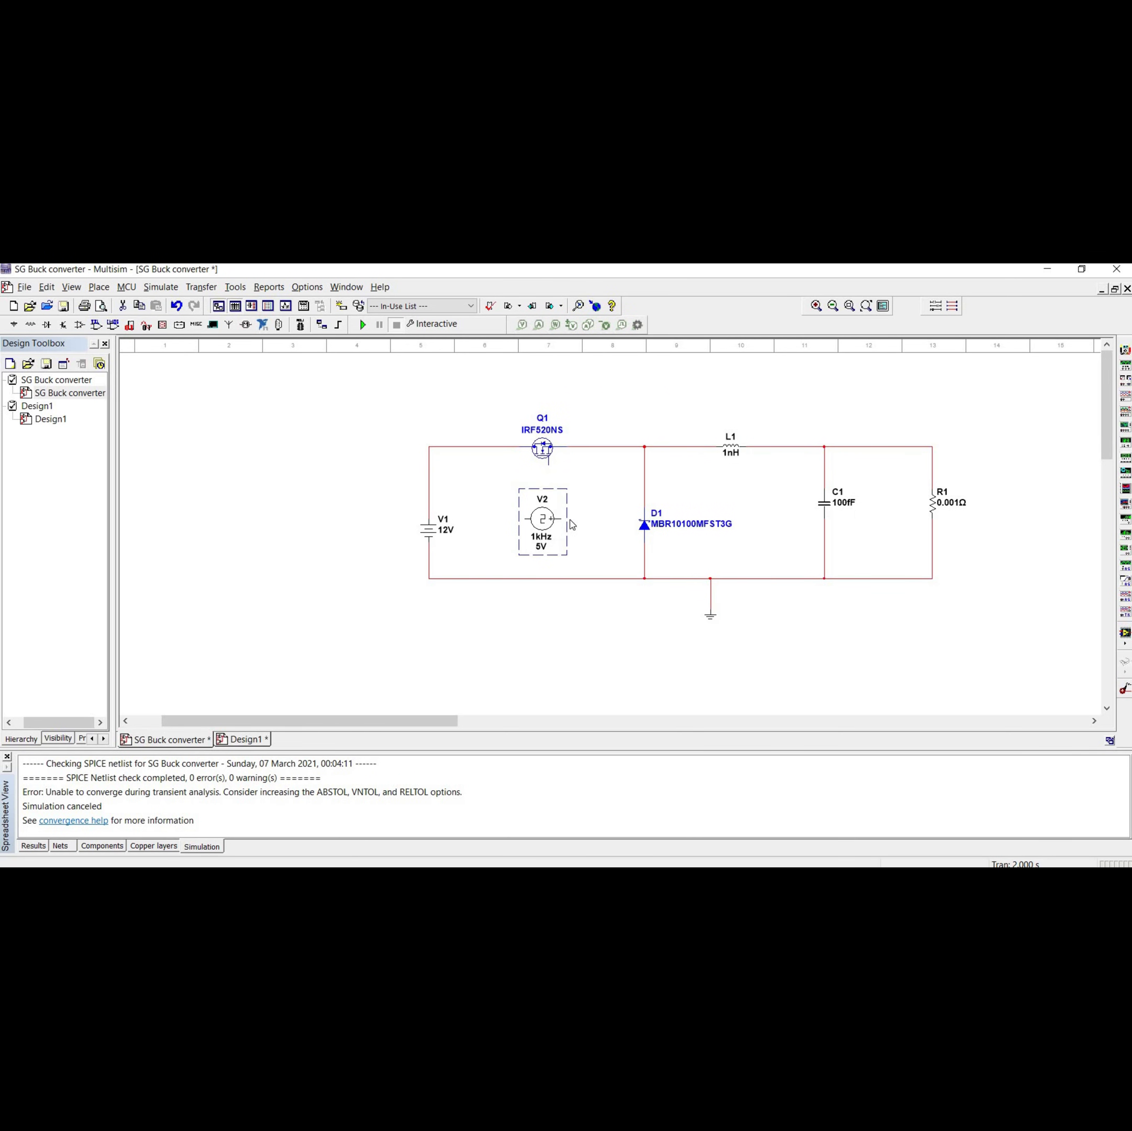
{"action": "right_click", "coordinate": [560, 508]}
{"action": "left_click", "coordinate": [606, 357]}
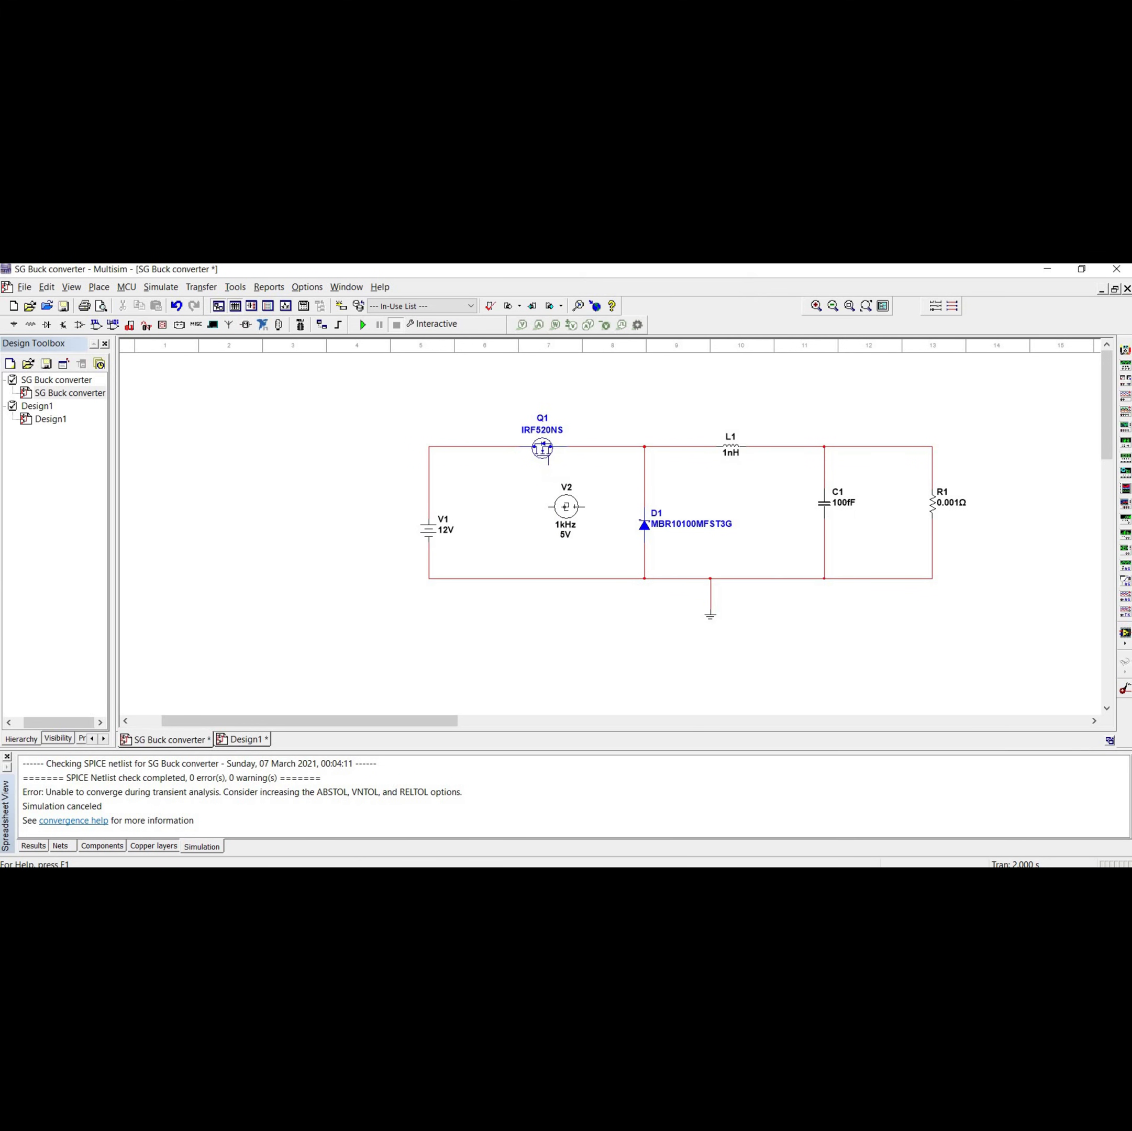
{"action": "right_click", "coordinate": [565, 512]}
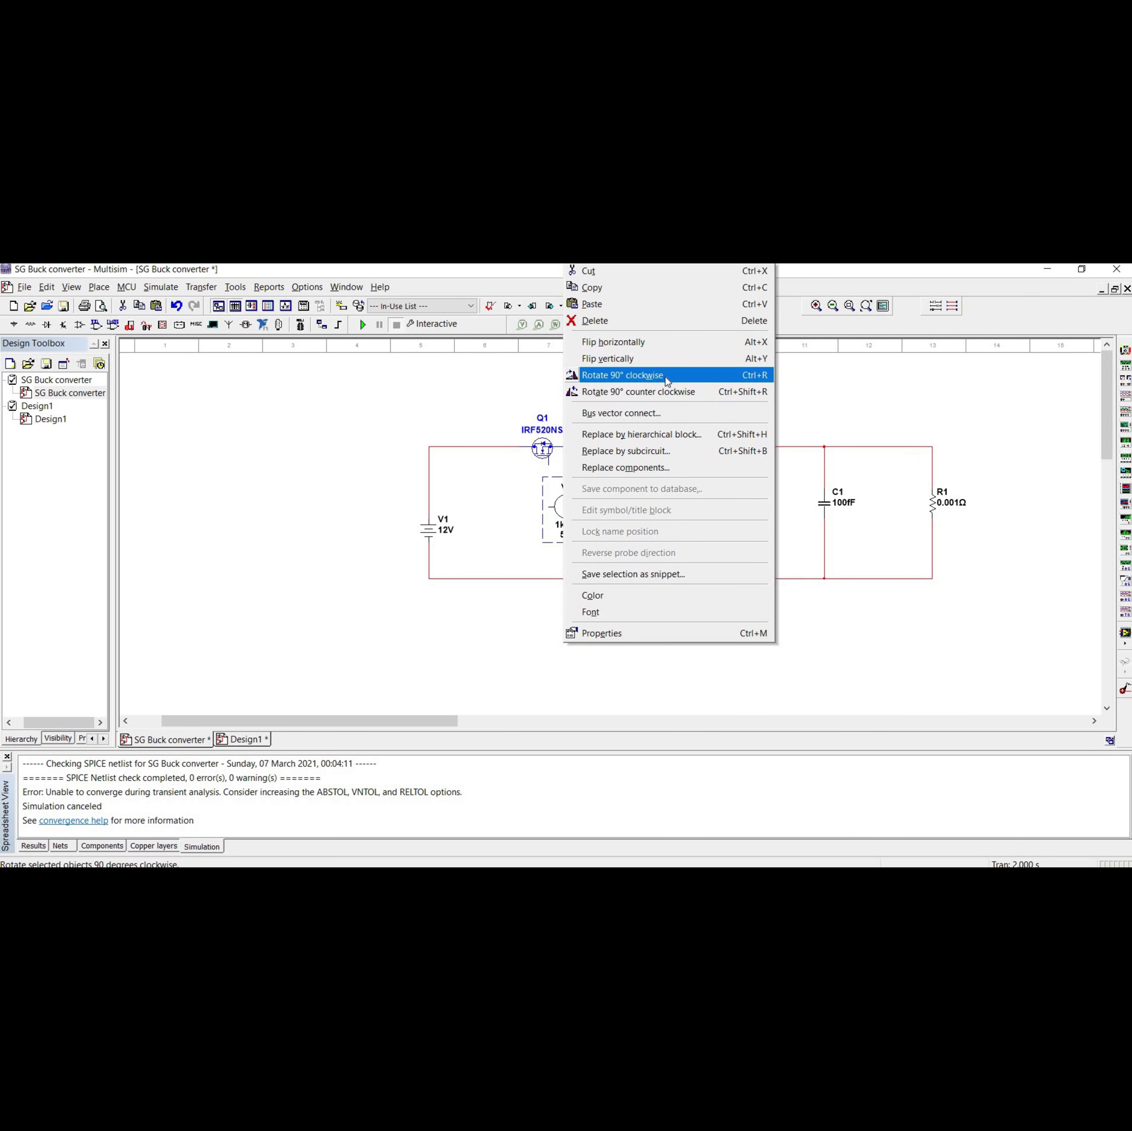
{"action": "left_click", "coordinate": [676, 343]}
{"action": "left_click", "coordinate": [631, 520]}
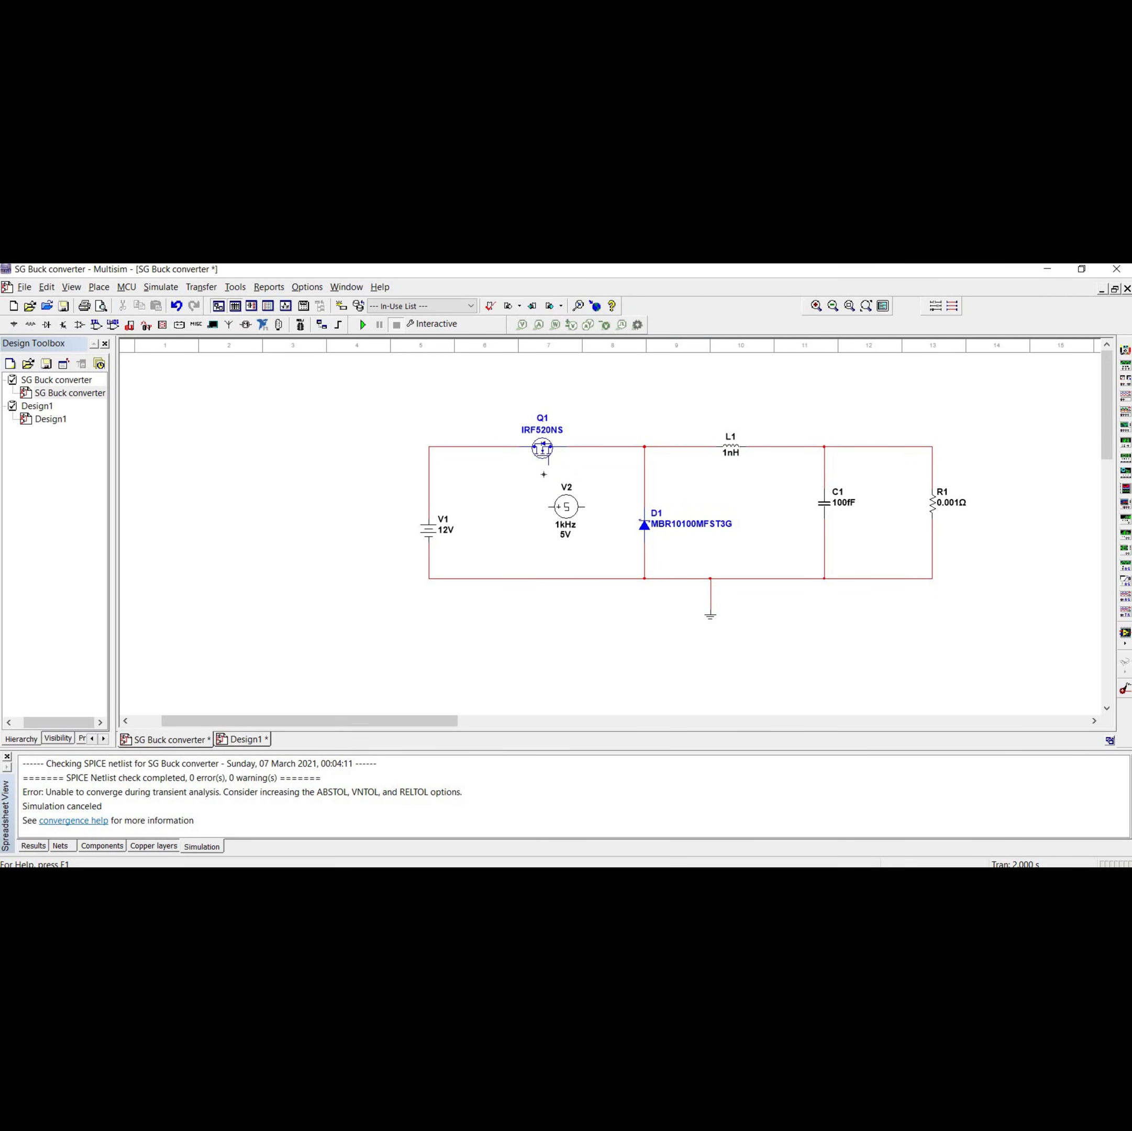
{"action": "left_click", "coordinate": [546, 470]}
{"action": "left_click", "coordinate": [549, 506]}
- Wire V2 to the switch node and set it to 50 kHz, 47% duty, 12 V
{"action": "left_click", "coordinate": [583, 505]}
{"action": "left_click", "coordinate": [564, 508]}
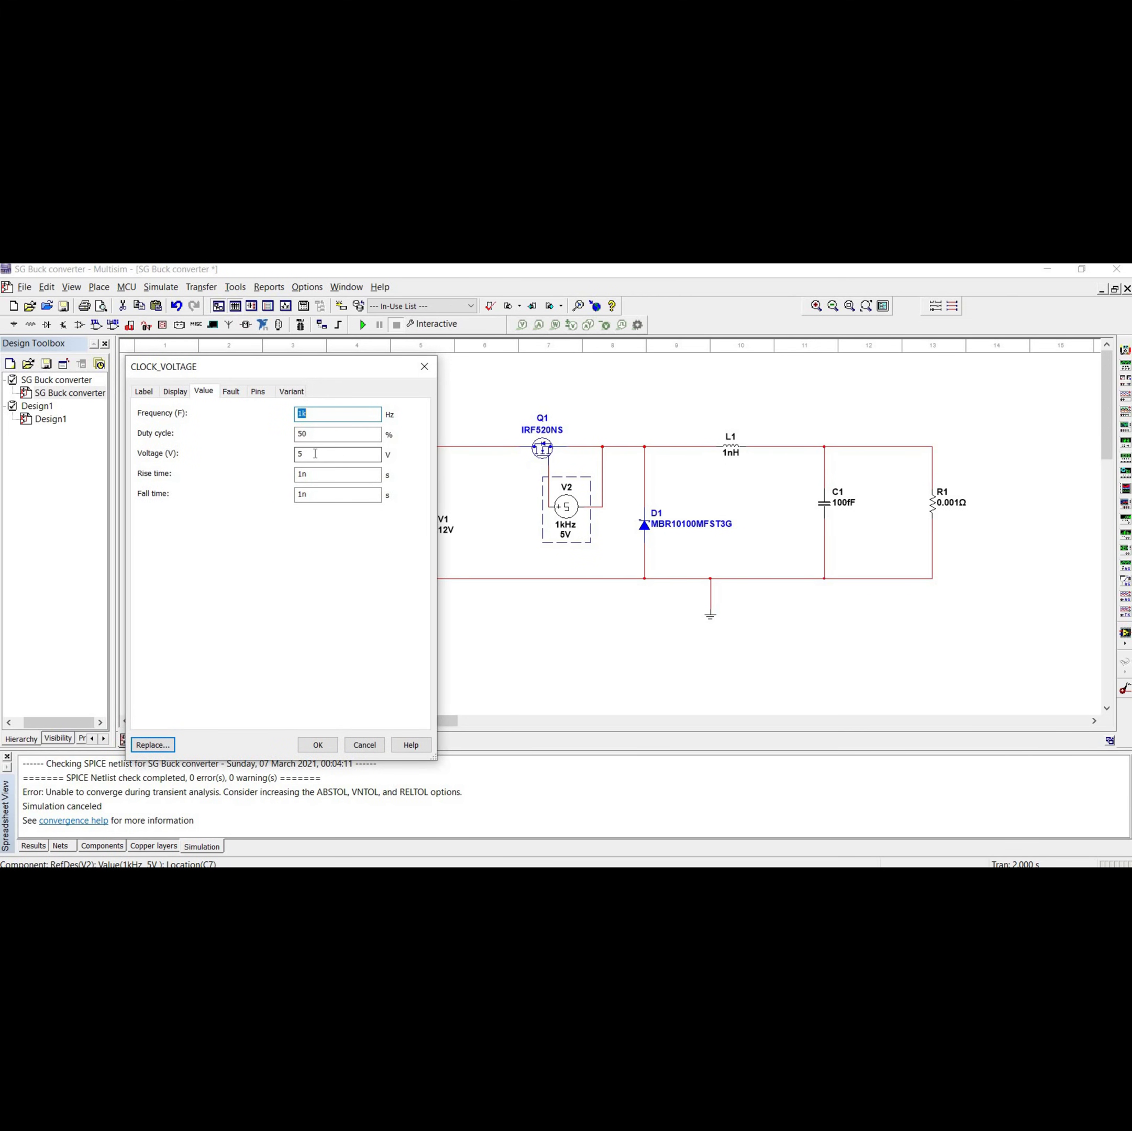
{"action": "key", "text": "Tab"}
{"action": "key", "text": "Tab"}
{"action": "left_click", "coordinate": [346, 433]}
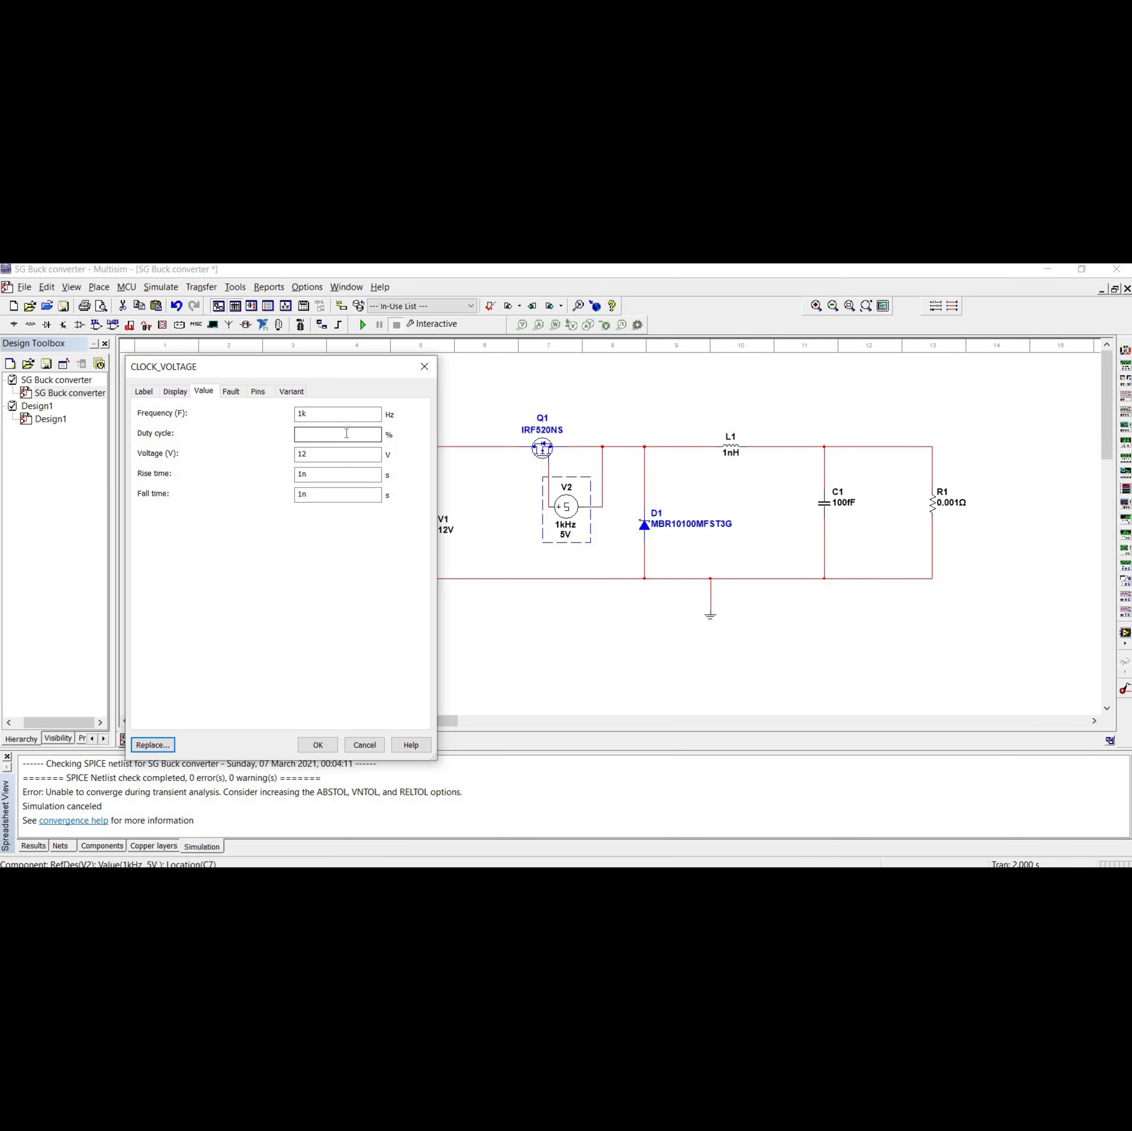
{"action": "type", "text": "47"}
{"action": "left_click", "coordinate": [300, 413]}
{"action": "type", "text": "5"}
{"action": "key", "text": "Left"}
{"action": "key", "text": "BackSpace"}
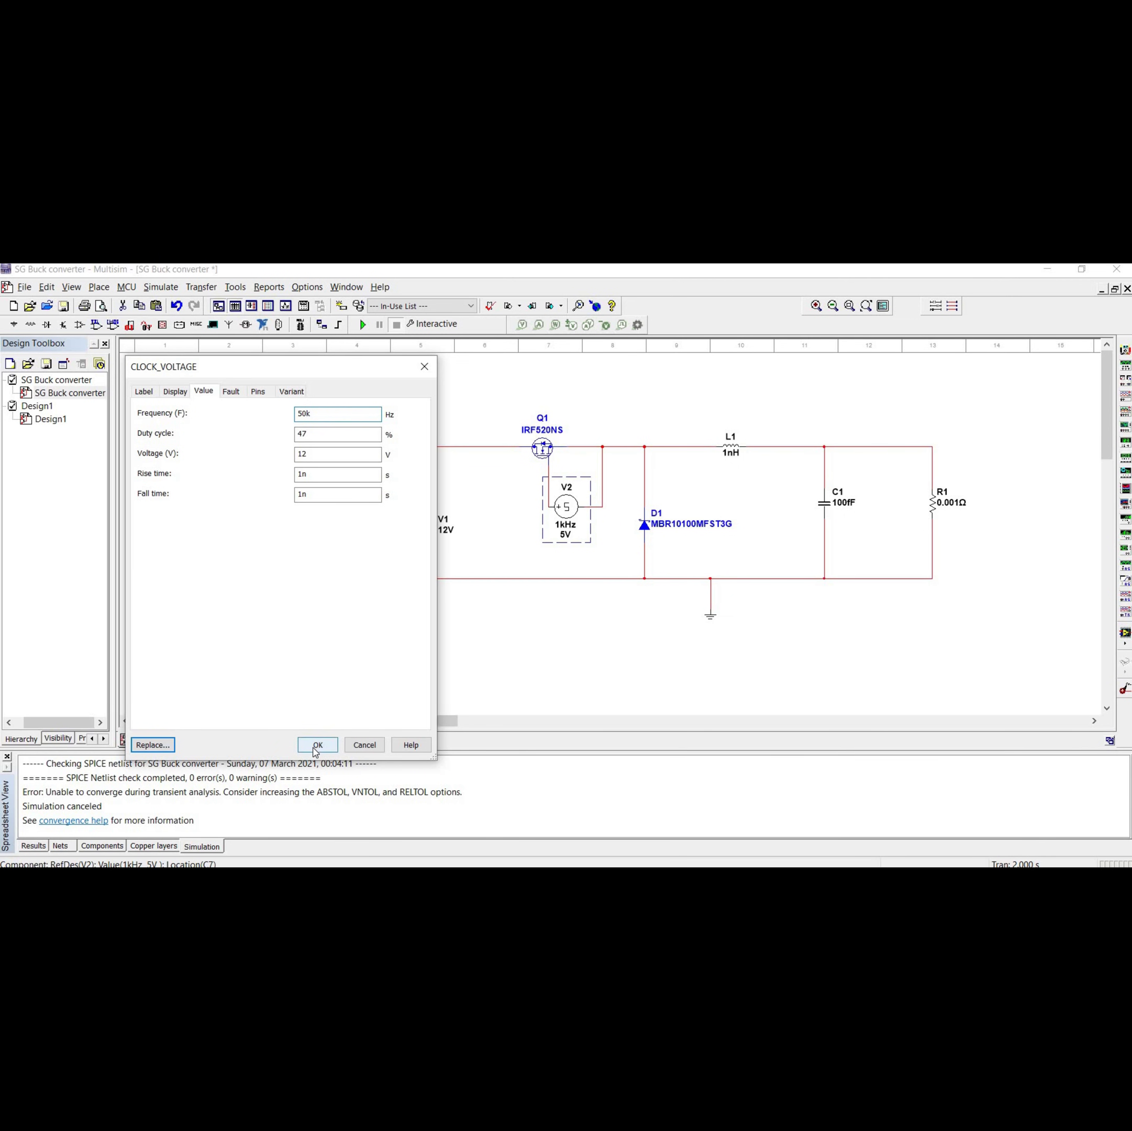
{"action": "left_click", "coordinate": [317, 745]}
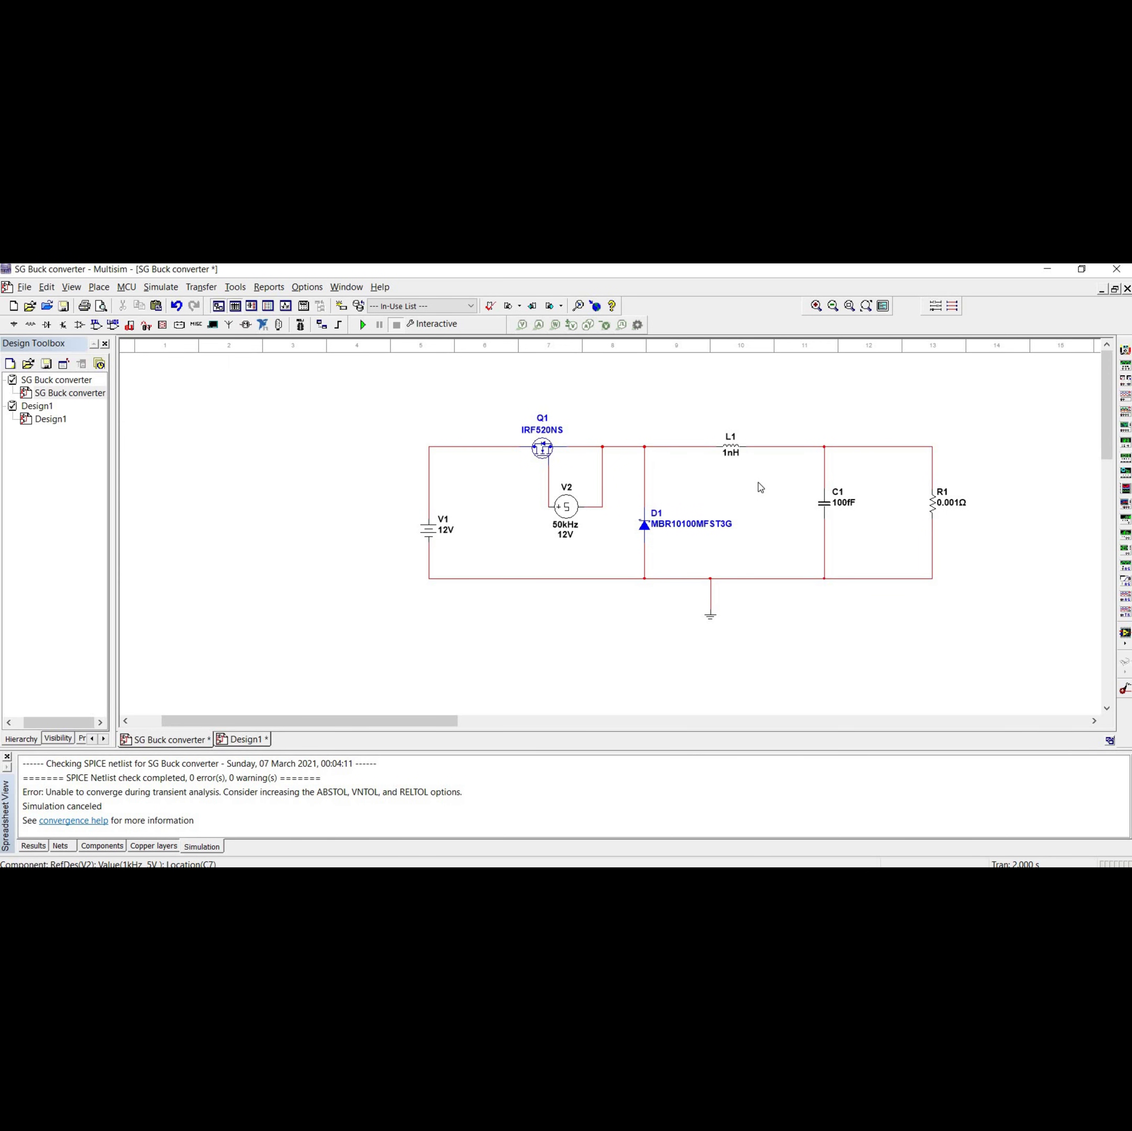
- Enter 78u for L1, 37.5u for C1 and 1.68 for R1
{"action": "left_click", "coordinate": [730, 439]}
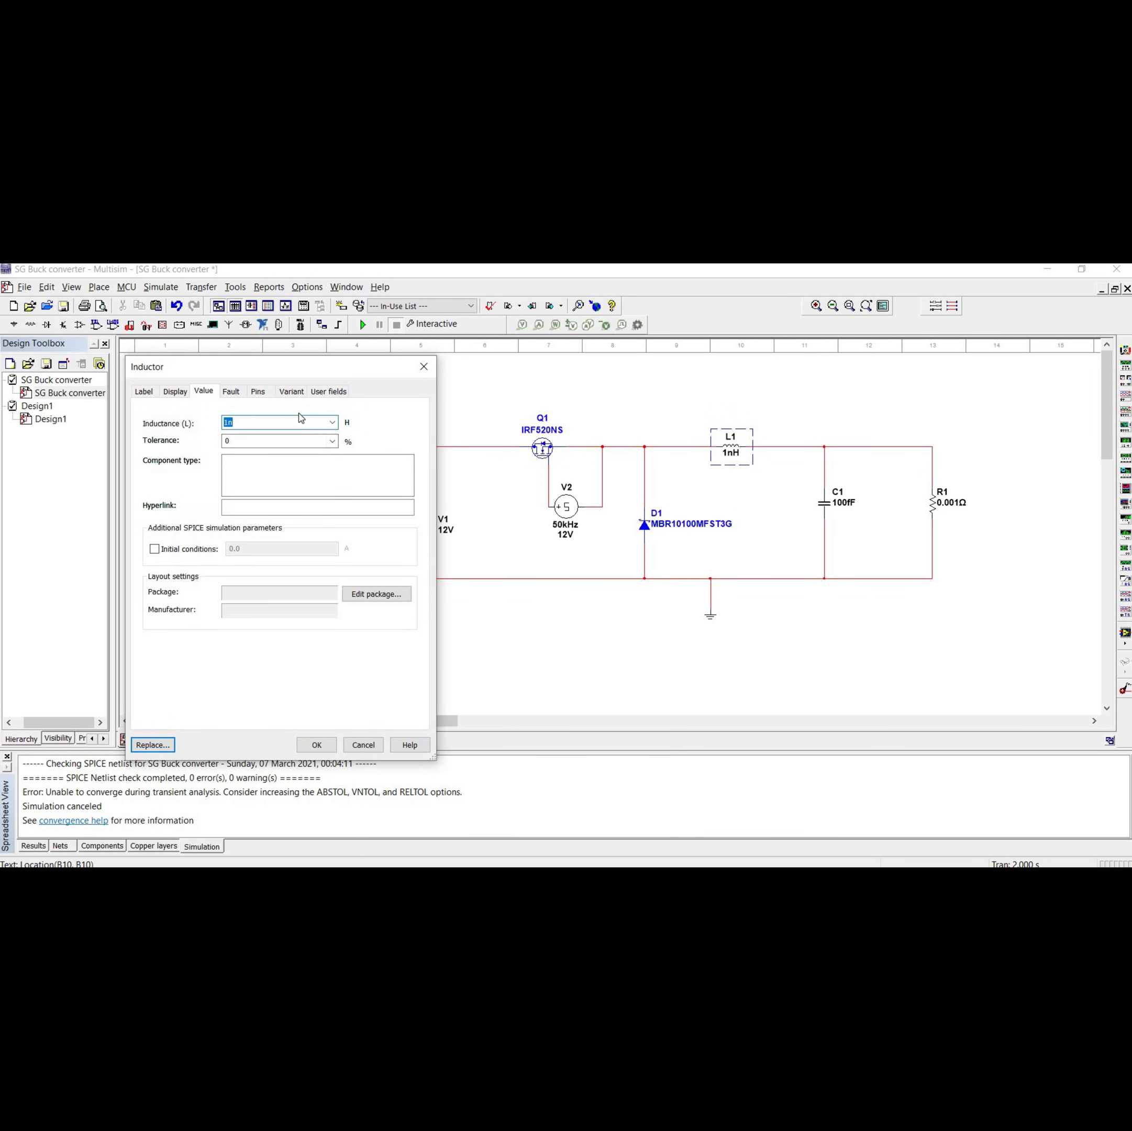
{"action": "type", "text": "78u"}
{"action": "key", "text": "Return"}
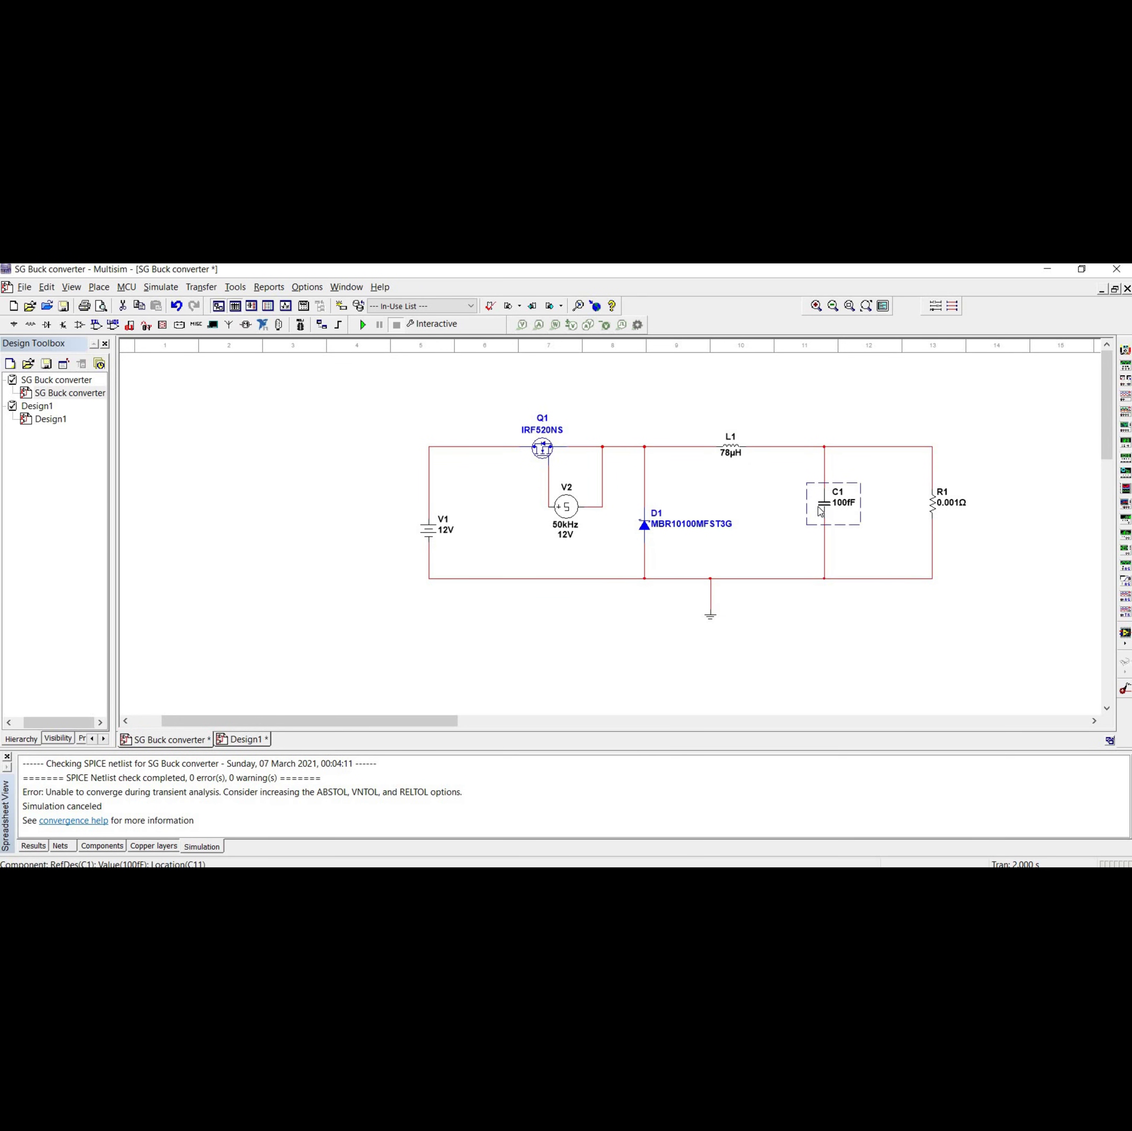
{"action": "key", "text": "ctrl+c"}
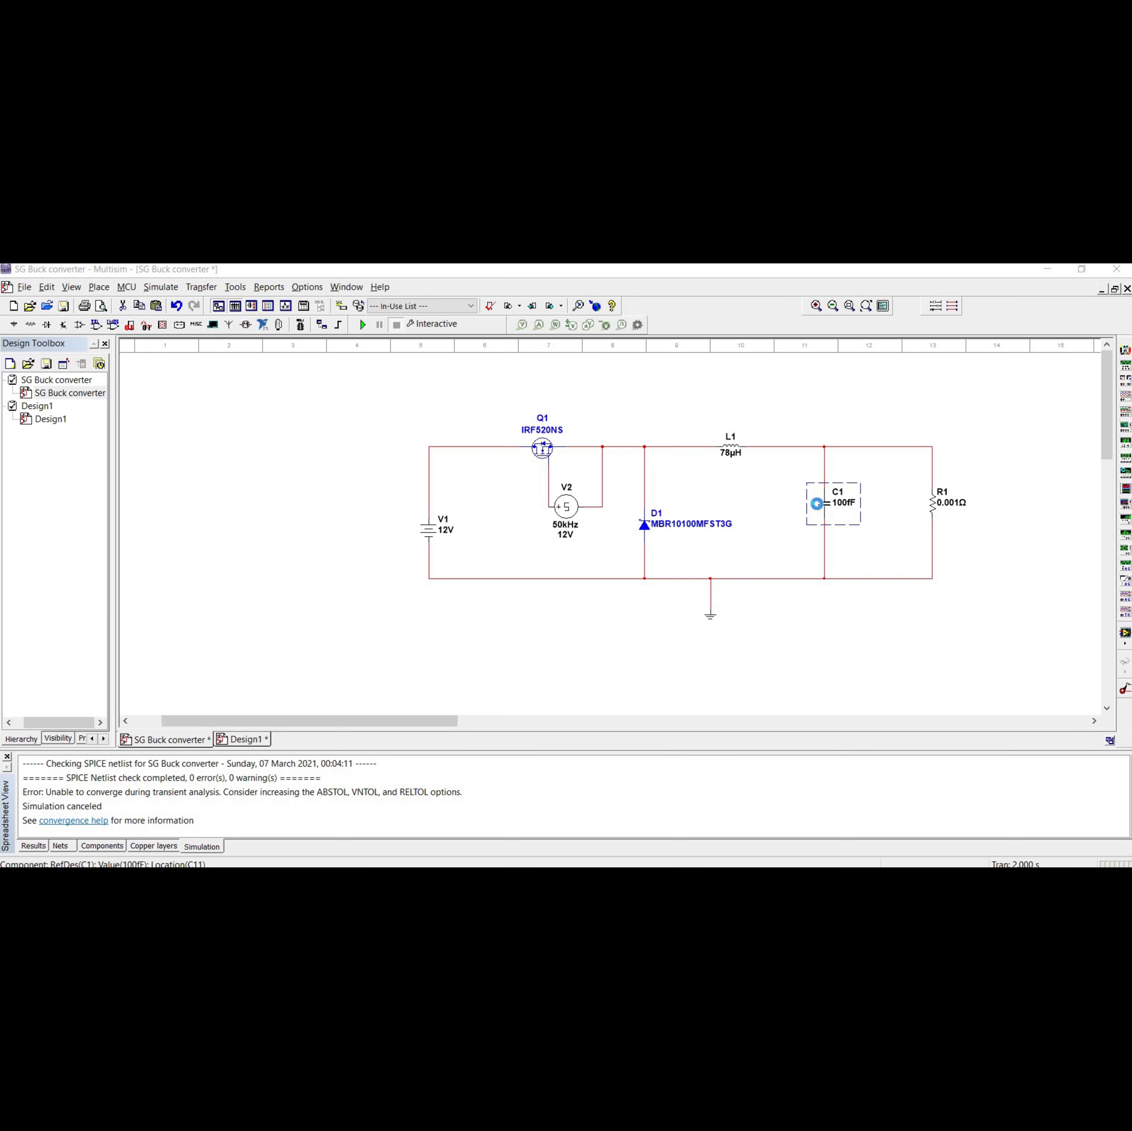
{"action": "double_click", "coordinate": [819, 509]}
{"action": "type", "text": "37.5"}
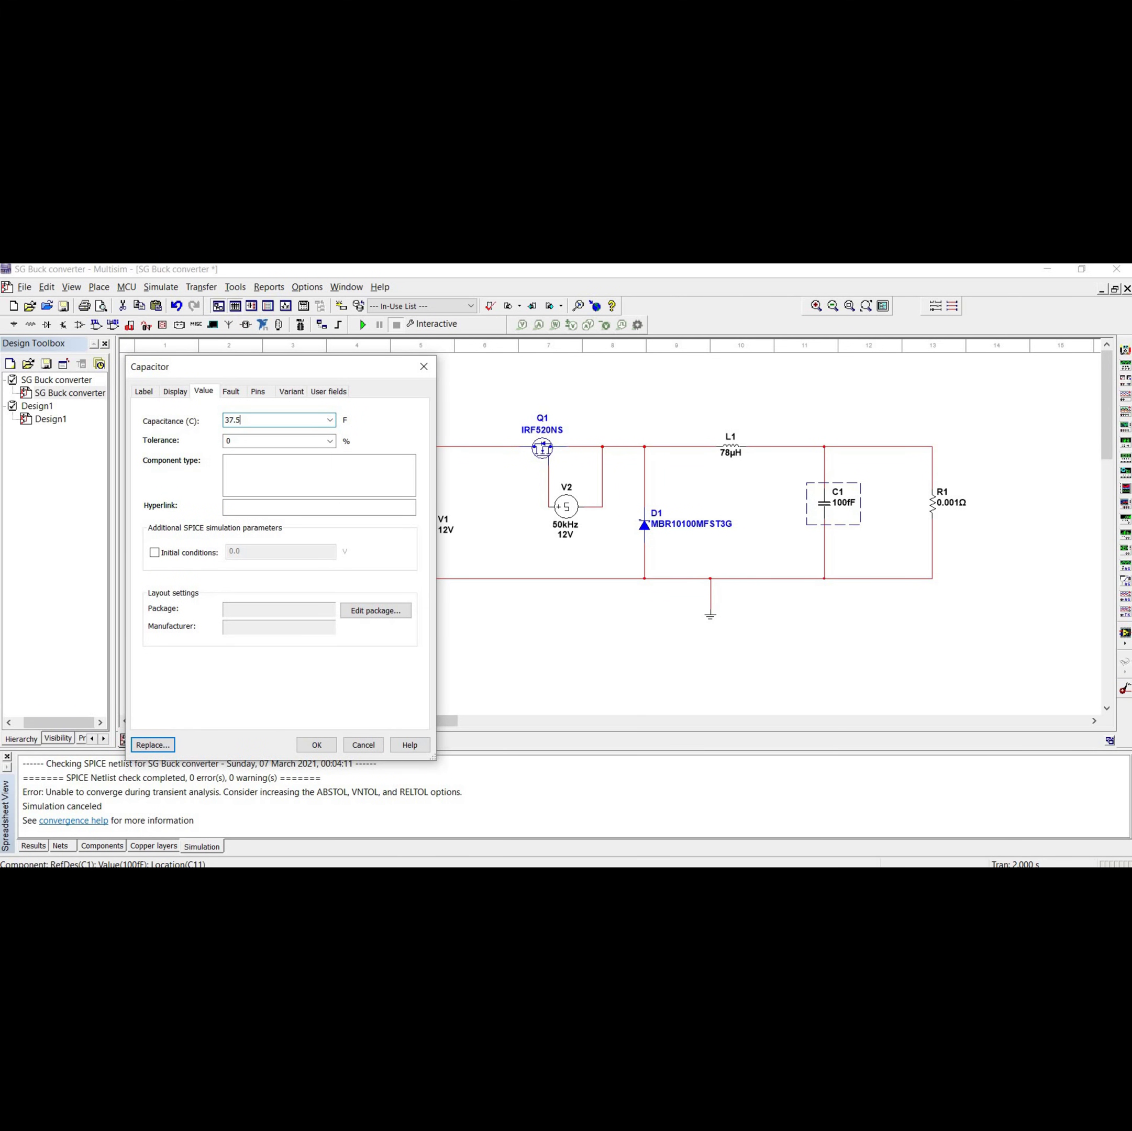
{"action": "type", "text": "u"}
{"action": "key", "text": "Return"}
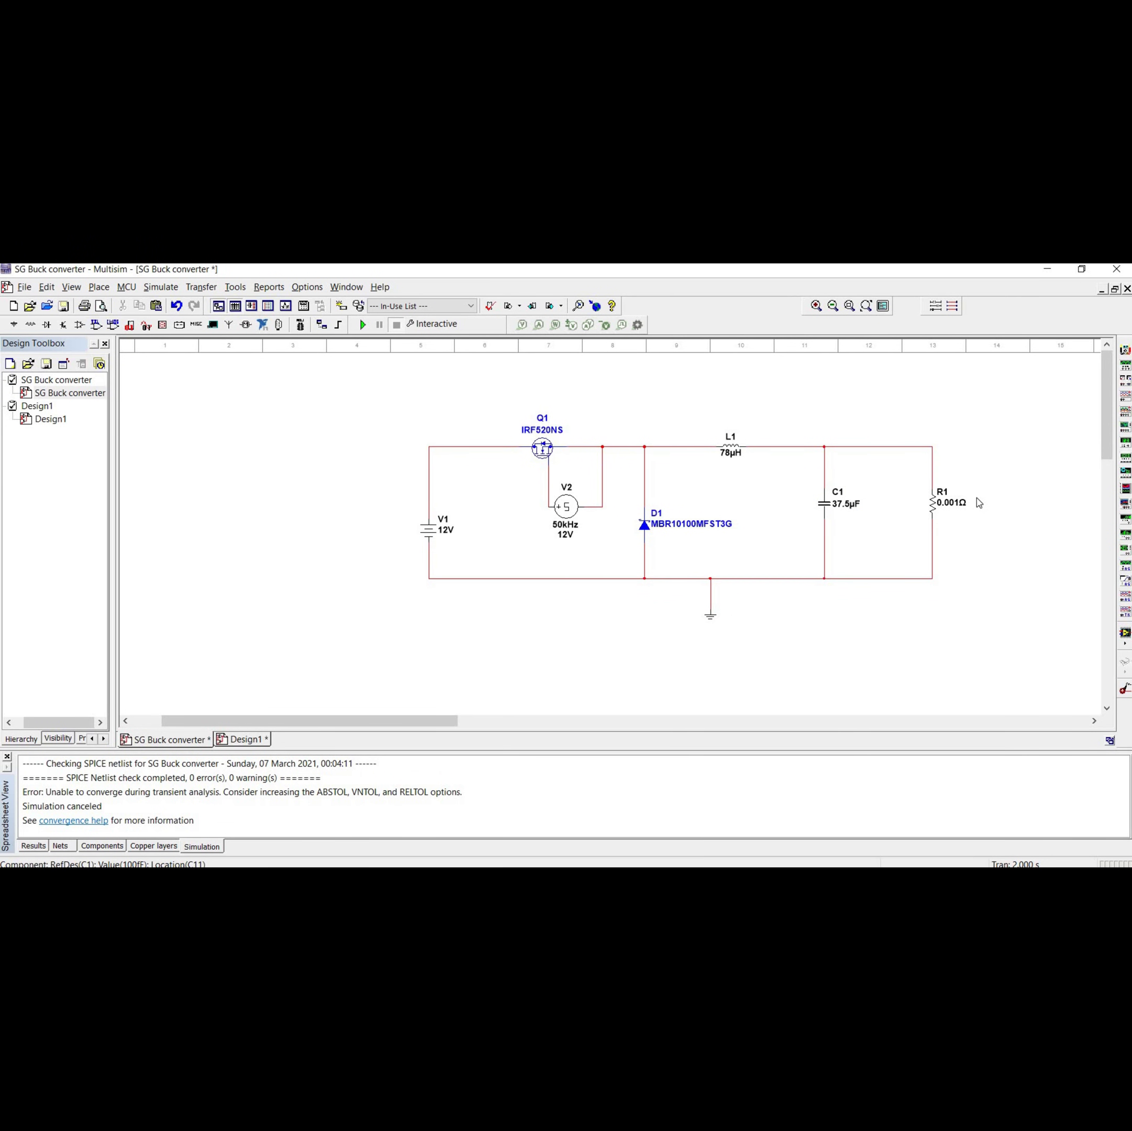
{"action": "double_click", "coordinate": [925, 499]}
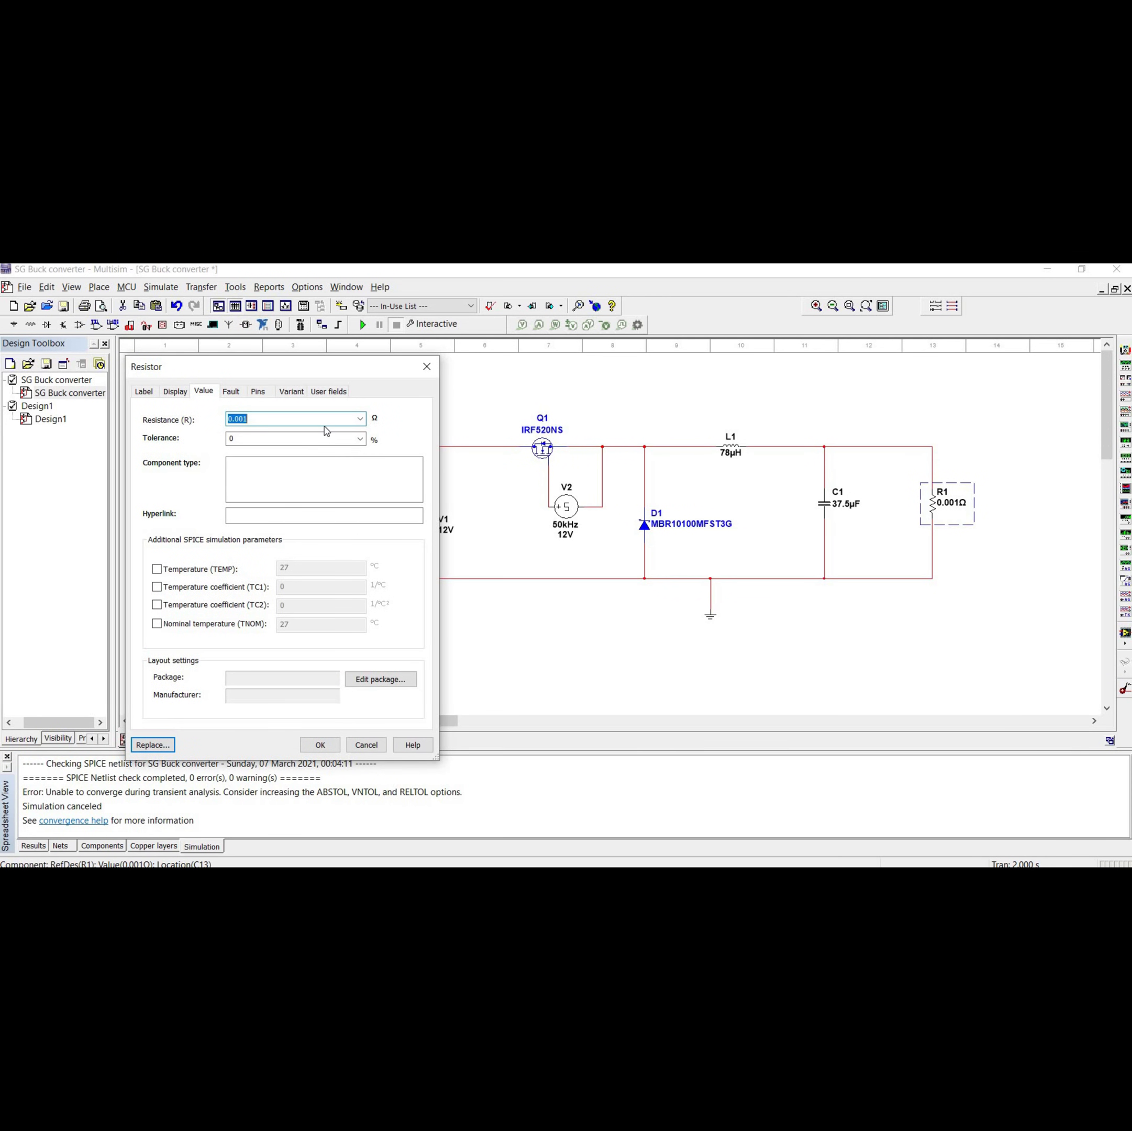
{"action": "type", "text": "1.68"}
{"action": "key", "text": "Return"}
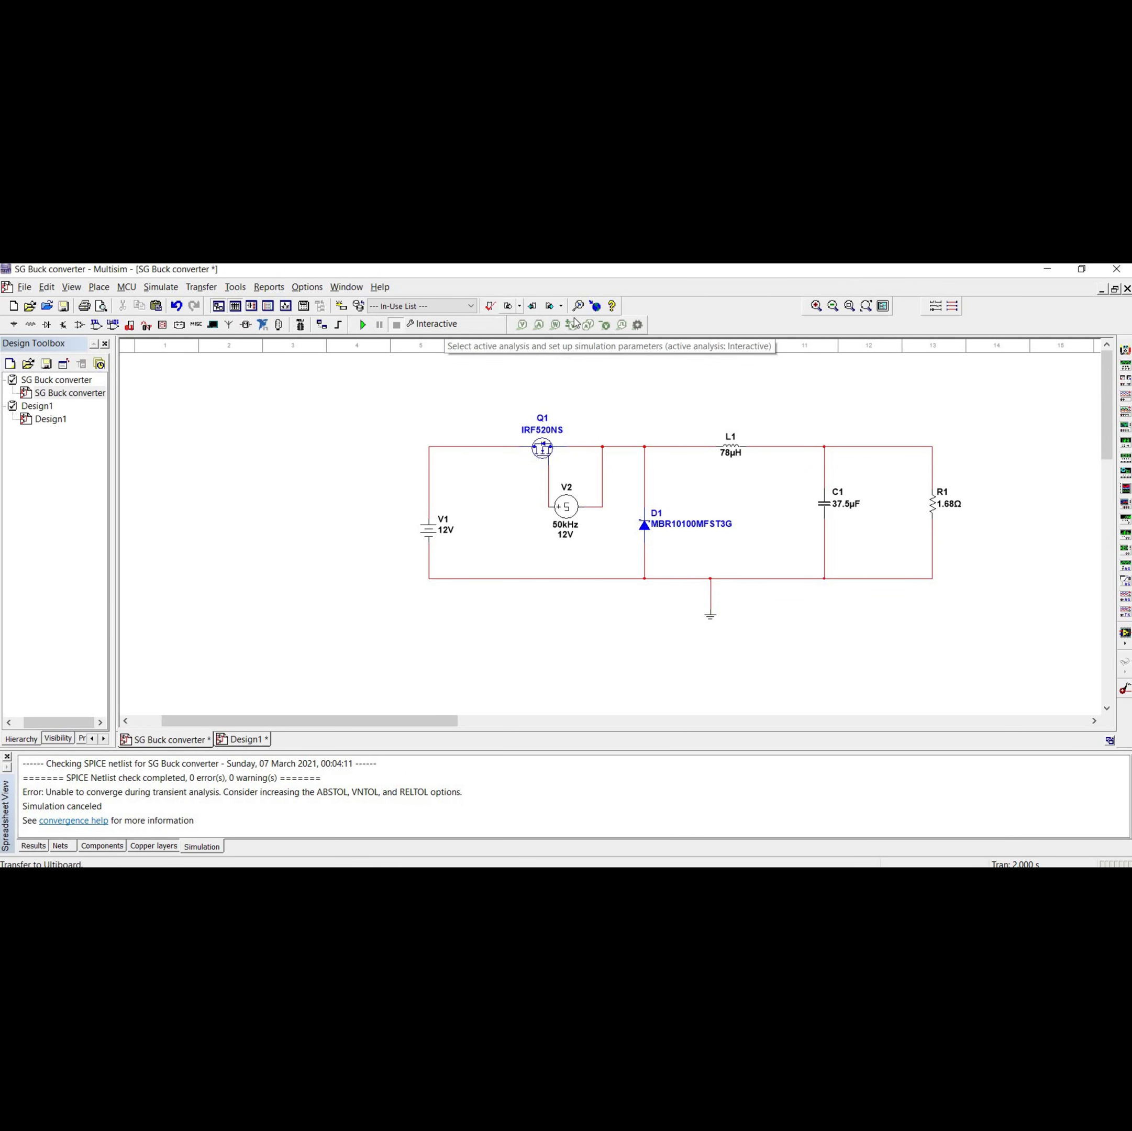
- Place voltage probe PR1 and current probe PR2 on the output wire above R1
{"action": "left_click", "coordinate": [521, 324]}
{"action": "left_click", "coordinate": [892, 445]}
{"action": "left_click", "coordinate": [862, 445]}
{"action": "left_click", "coordinate": [538, 324]}
{"action": "left_click", "coordinate": [928, 447]}
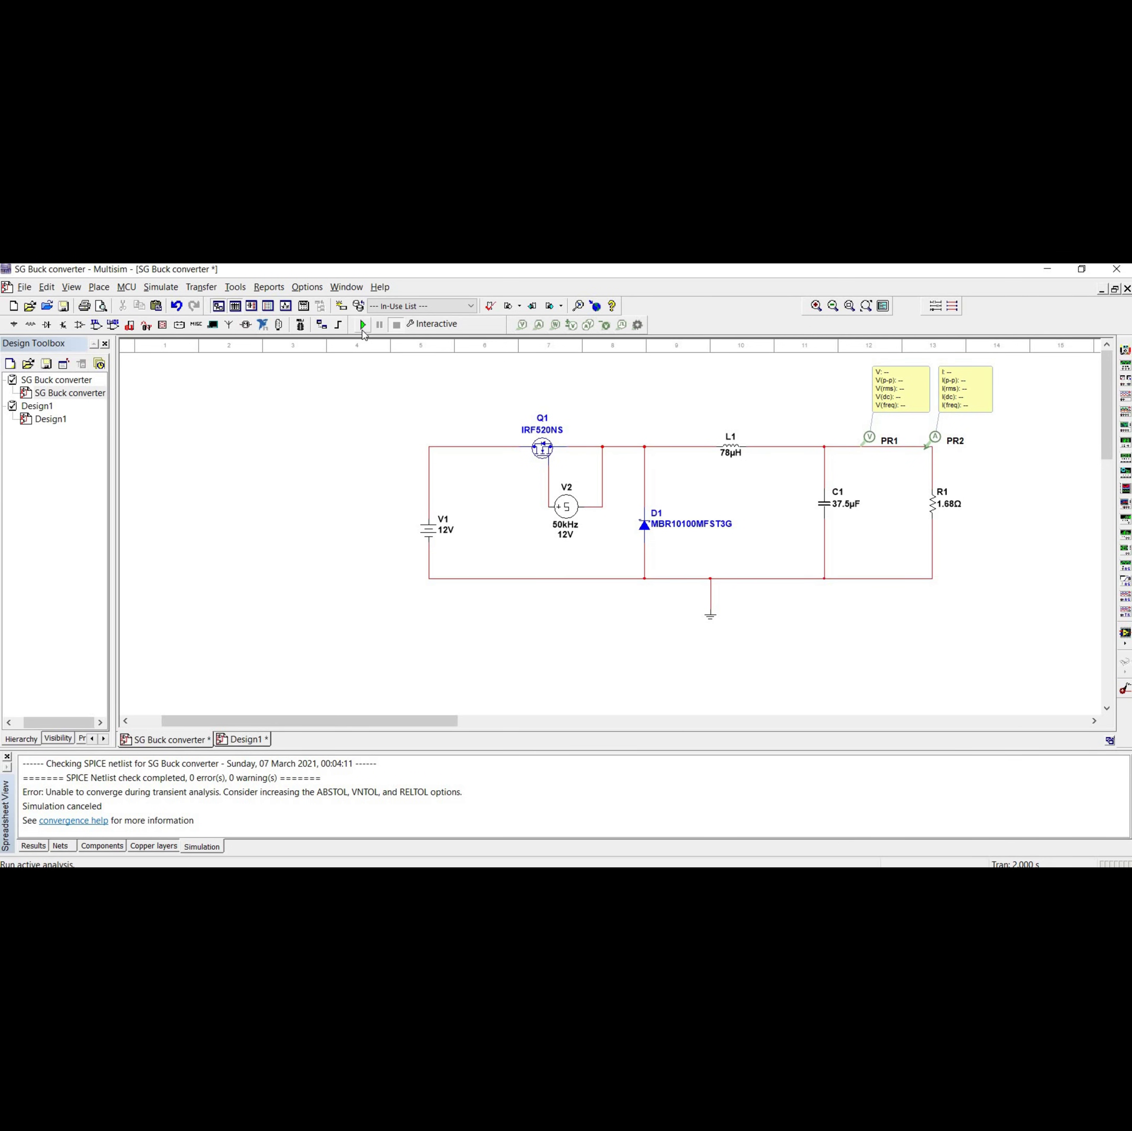
- Run the simulation until the probes read about 5.11 V and 3.04 A, then pause
{"action": "left_click", "coordinate": [363, 330]}
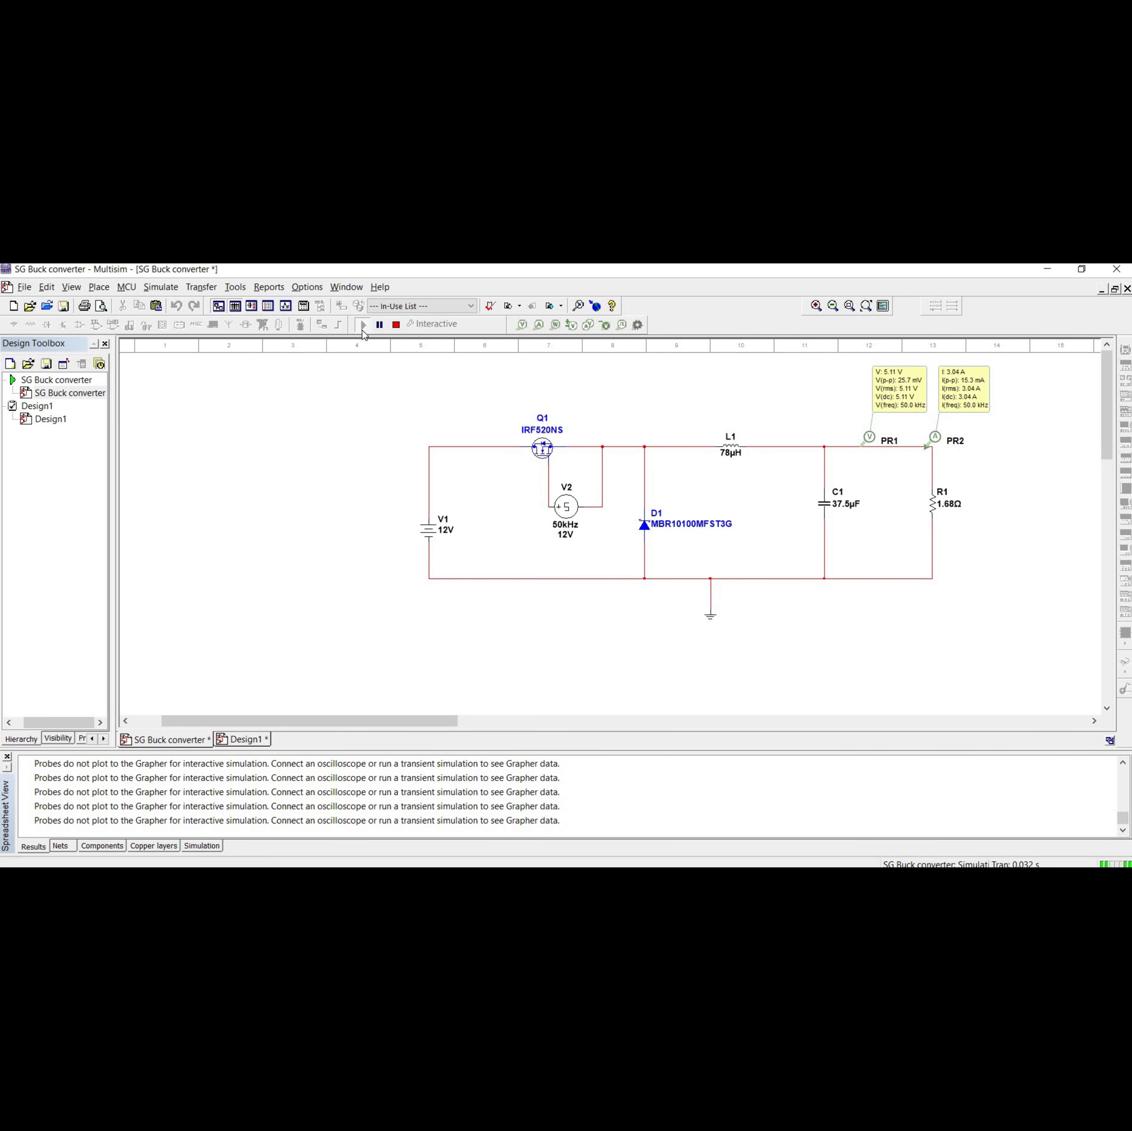
{"action": "left_click", "coordinate": [379, 324]}
- Resume the paused simulation, with the output probes holding 5.11 V and 3.04 A DC
{"action": "key", "text": "F5"}
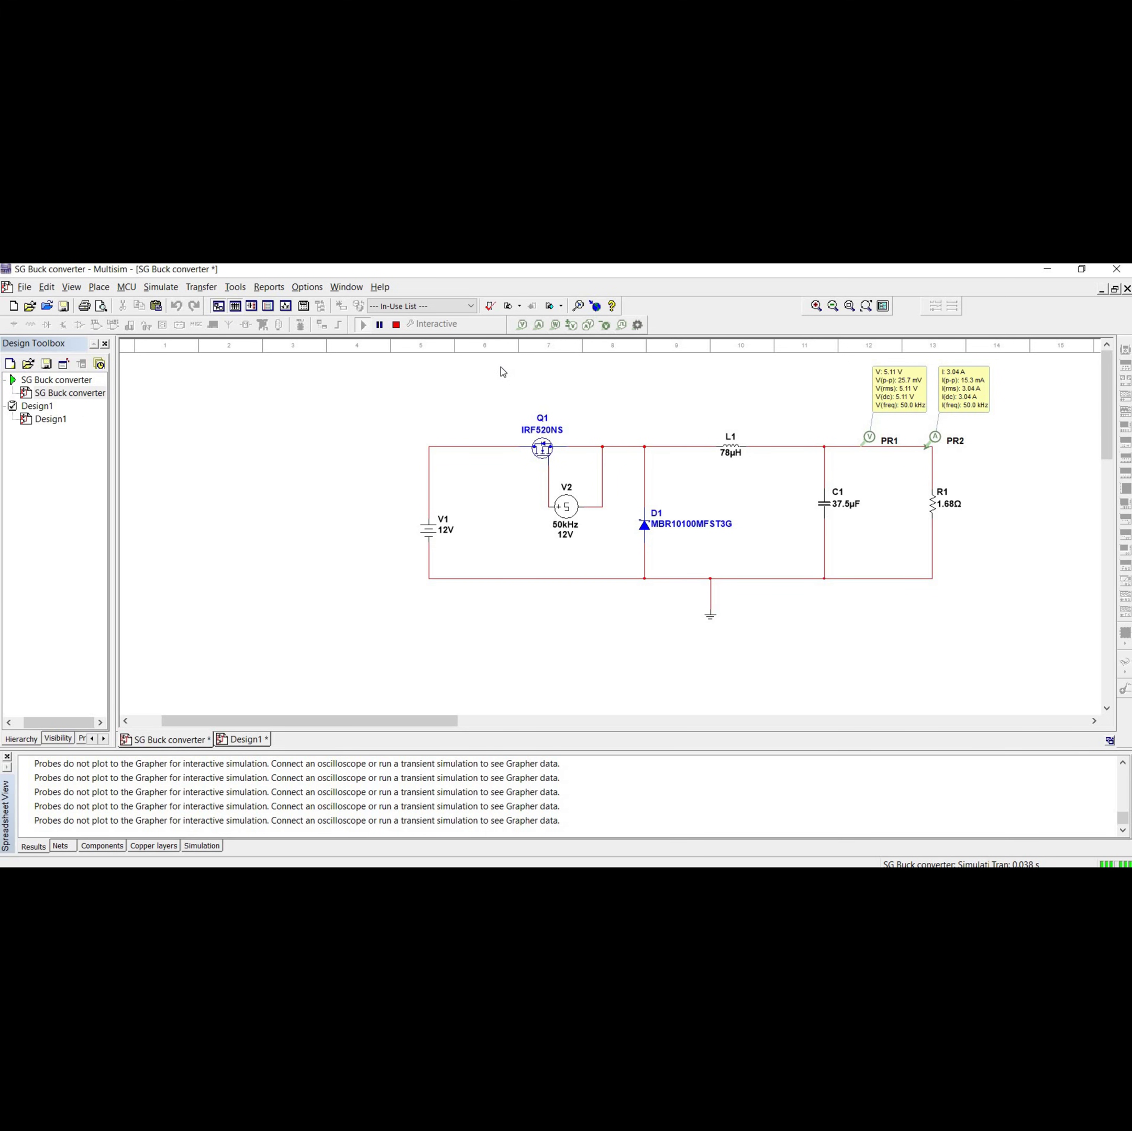